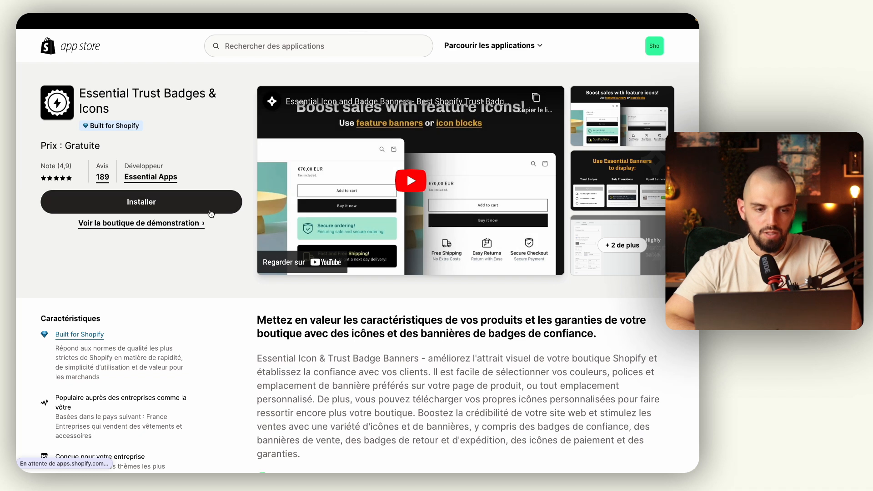
Step: Install the Essential Trust Badges & Icons app and pin it to the store's admin navigation
left_click(147, 205)
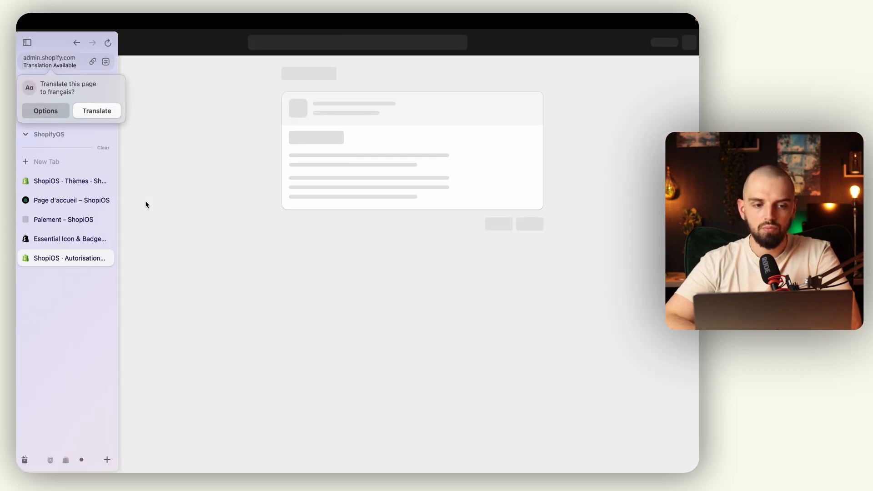
left_click(528, 268)
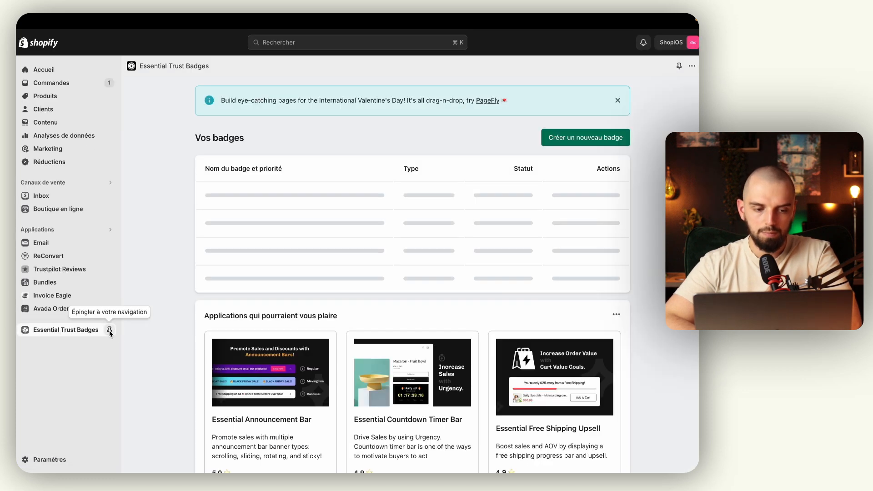
left_click(109, 331)
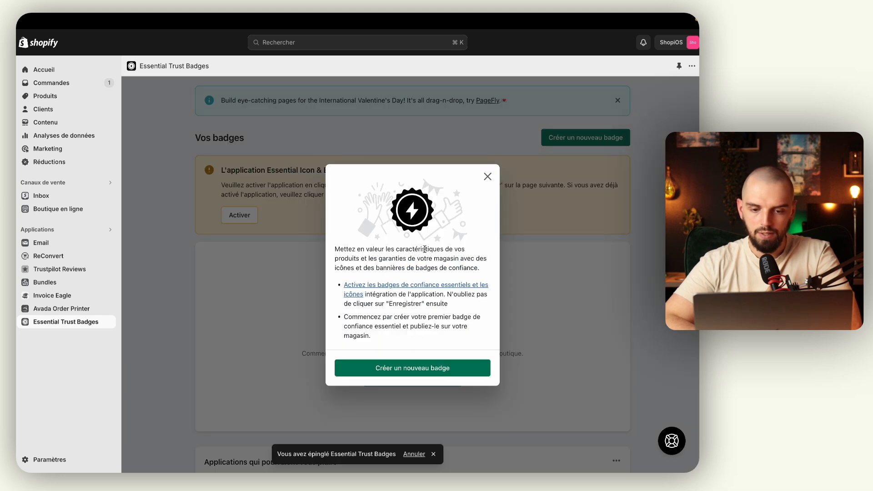
left_click(487, 178)
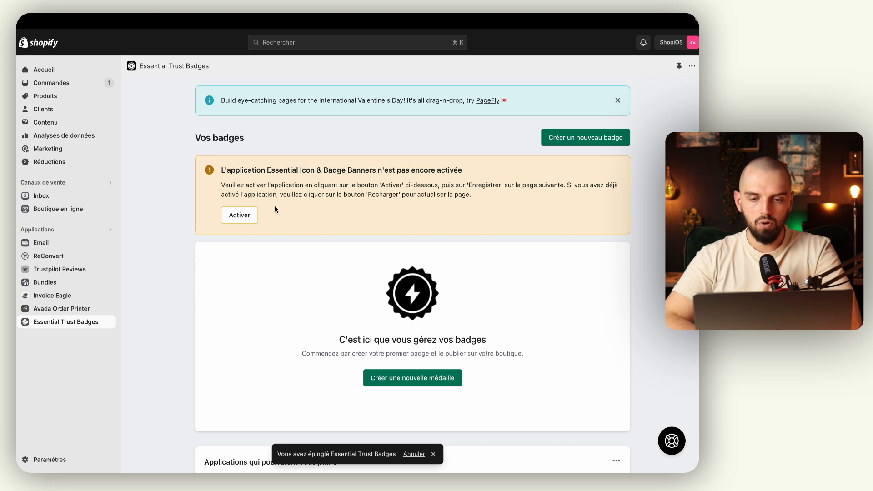
Step: Activate the Icon & Badge Banners app embed in the store theme and save the change
left_click(245, 218)
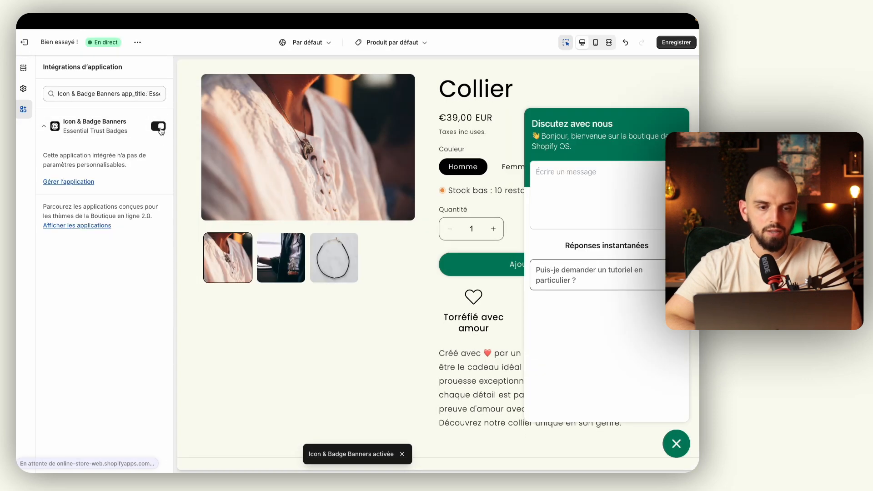
left_click(674, 43)
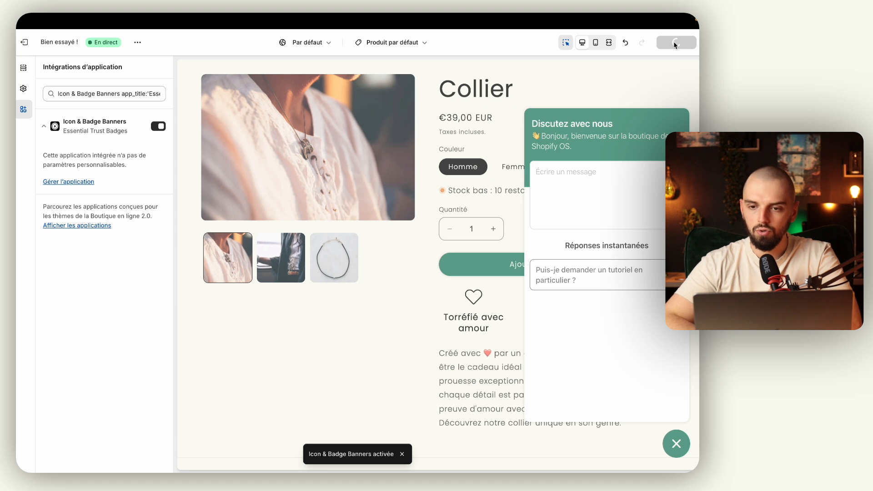
mouse_move(18, 141)
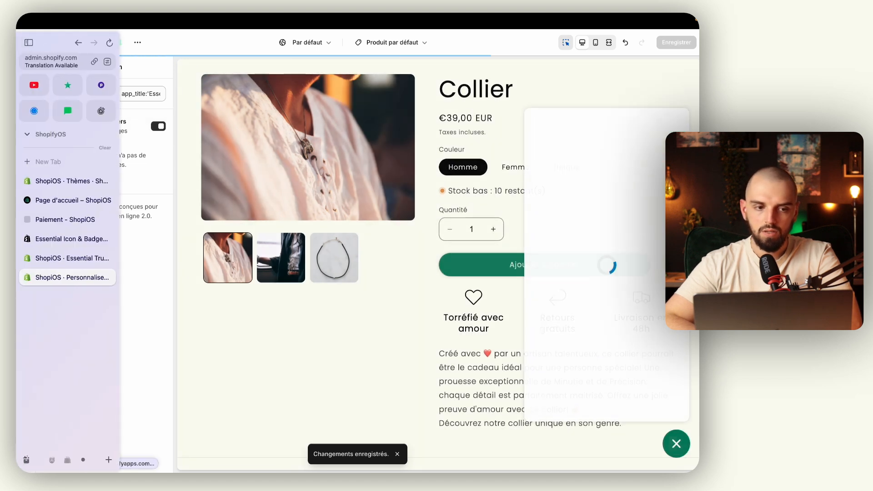
left_click(106, 277)
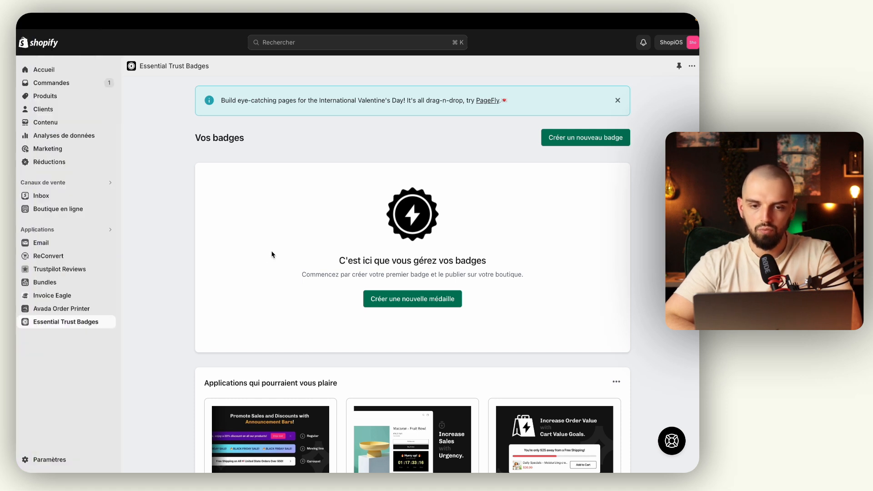
Step: Dismiss the PageFly announcement and the recommended apps section on the badges page
left_click(618, 102)
scroll(568, 162, "down", 3)
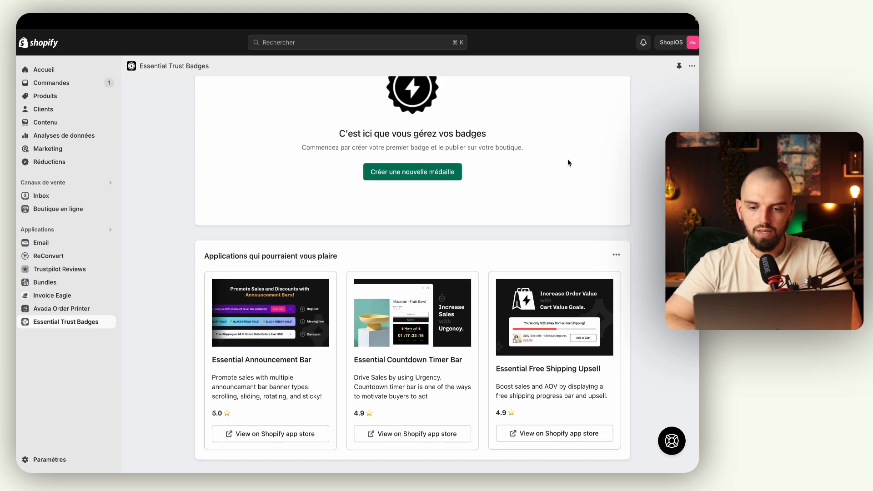
left_click(616, 254)
left_click(607, 279)
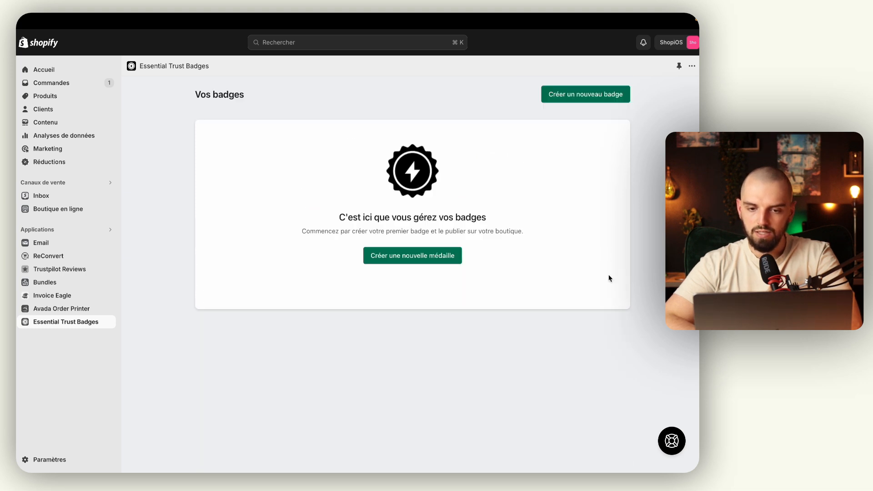
Step: Create a new badge of the type Icônes de paiement
left_click(404, 255)
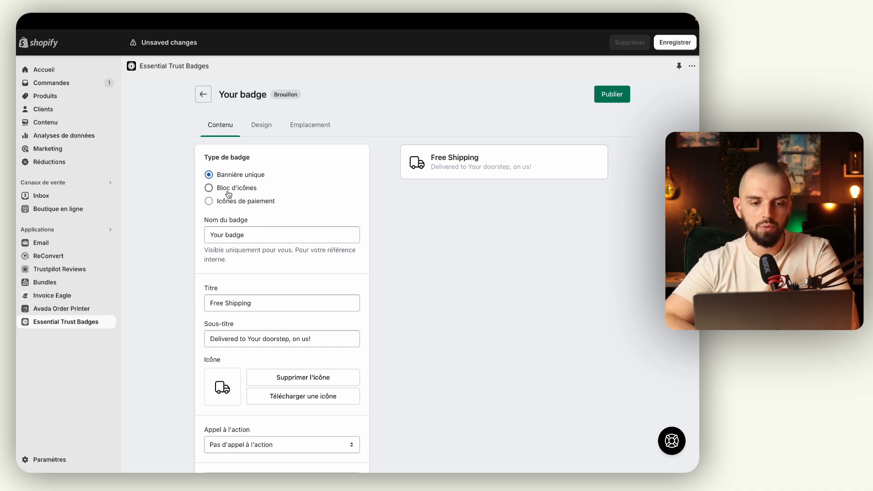
left_click(228, 192)
left_click(231, 203)
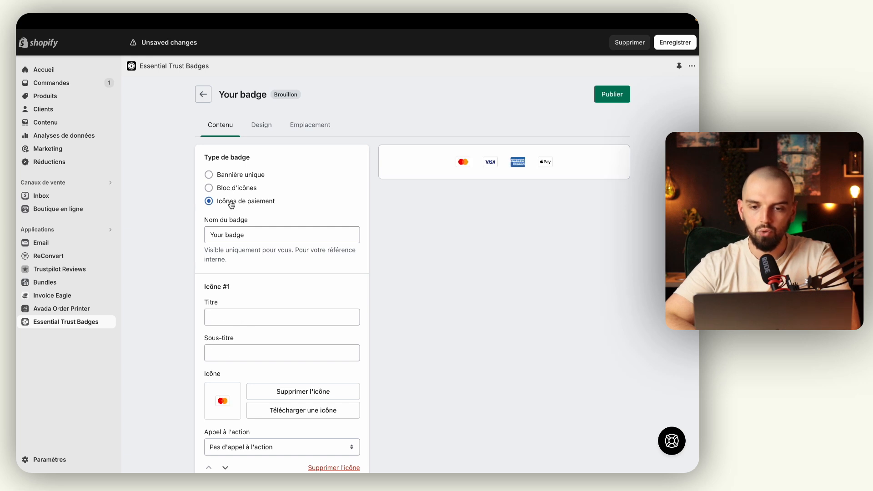
Step: Name the badge "Icones de paiement"
triple_click(235, 235)
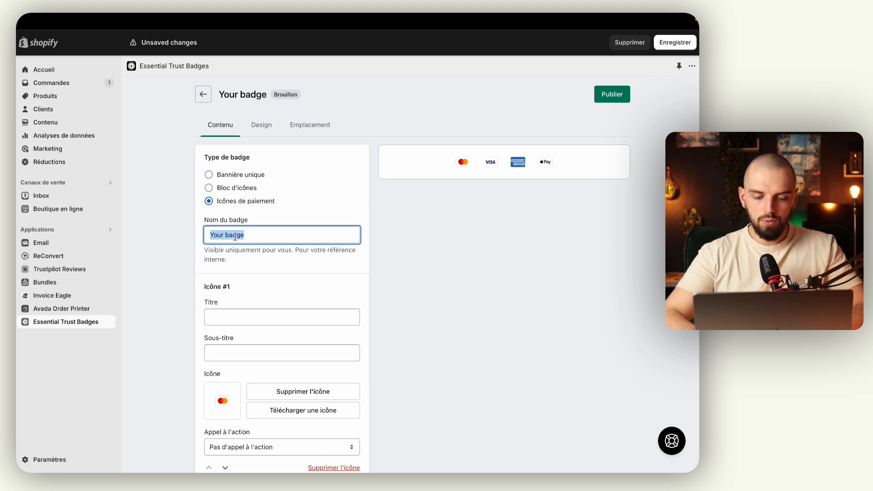
type("Icones d")
type("e à")
key("BackSpace")
type("paiement")
Step: Try the title "d" on icon #1 to check the preview, and clear it again
left_click(222, 317)
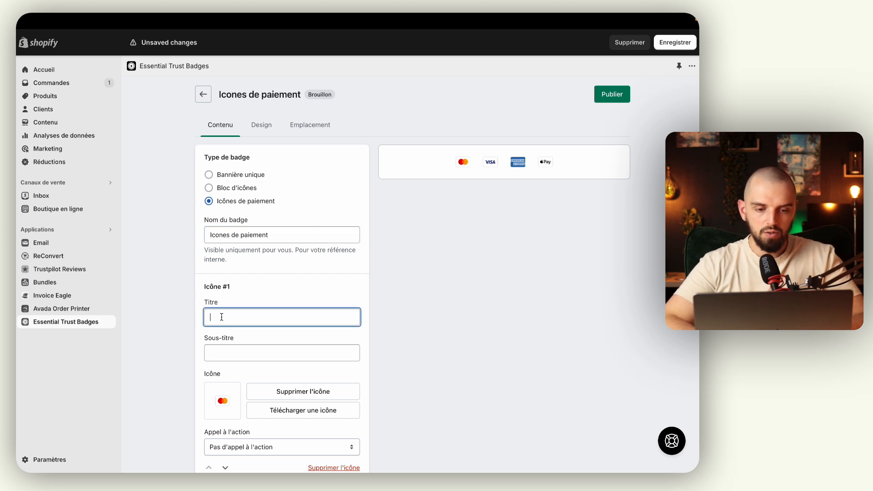
scroll(232, 309, "down", 1)
type("d")
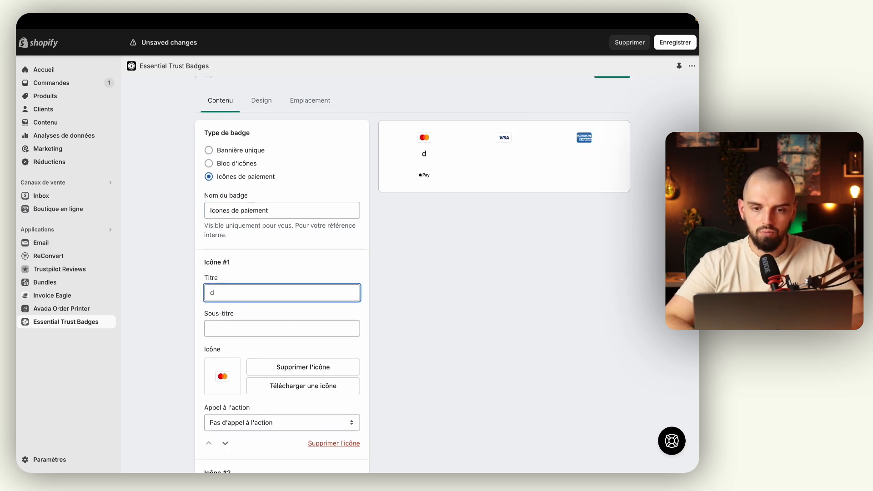
key("BackSpace")
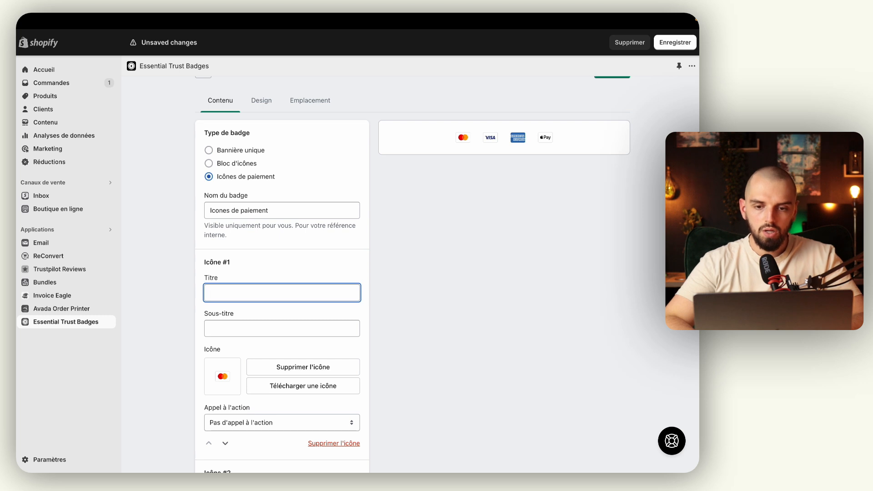
type("d")
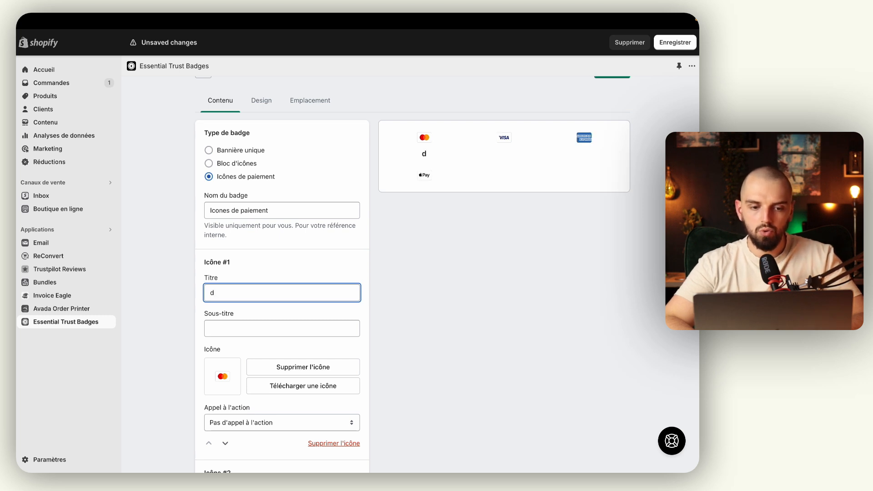
key("BackSpace")
left_click(270, 264)
Step: Try the Bouton and Bannière entière cliquable calls to action on icon #1 and restore Pas d'appel à l'action
scroll(270, 267, "down", 1)
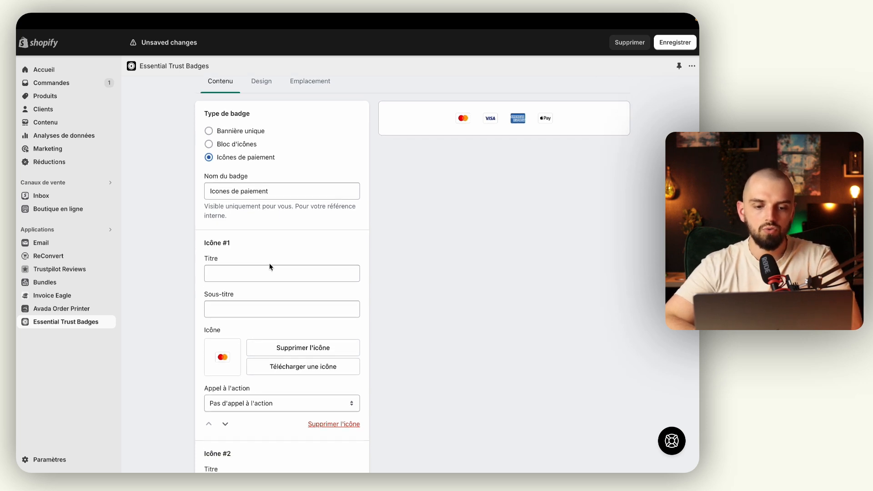
scroll(269, 267, "down", 5)
scroll(270, 267, "down", 5)
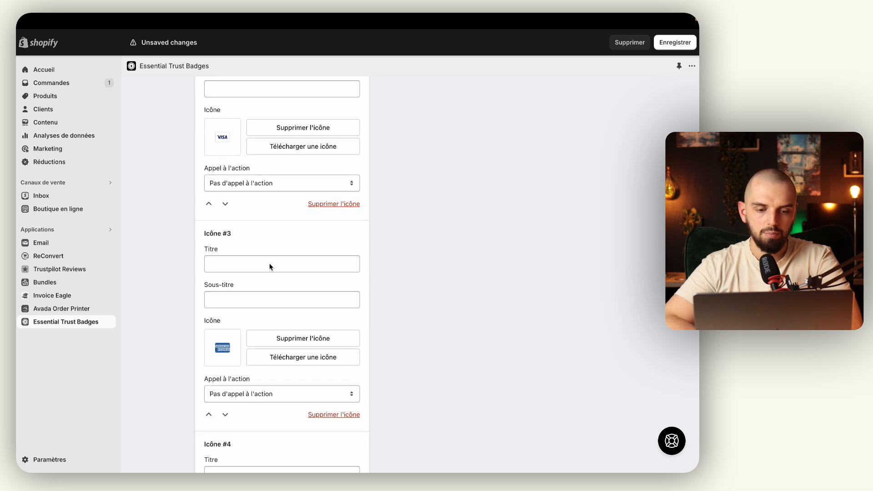
scroll(270, 267, "up", 7)
left_click(261, 290)
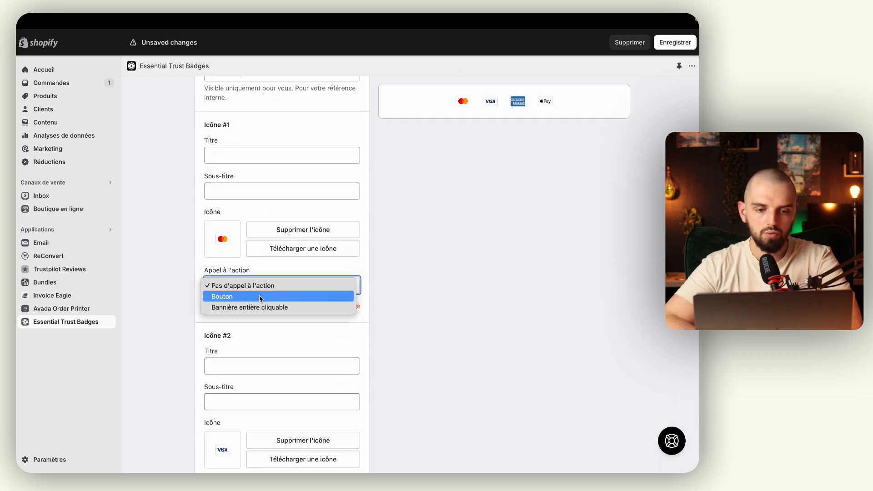
left_click(261, 296)
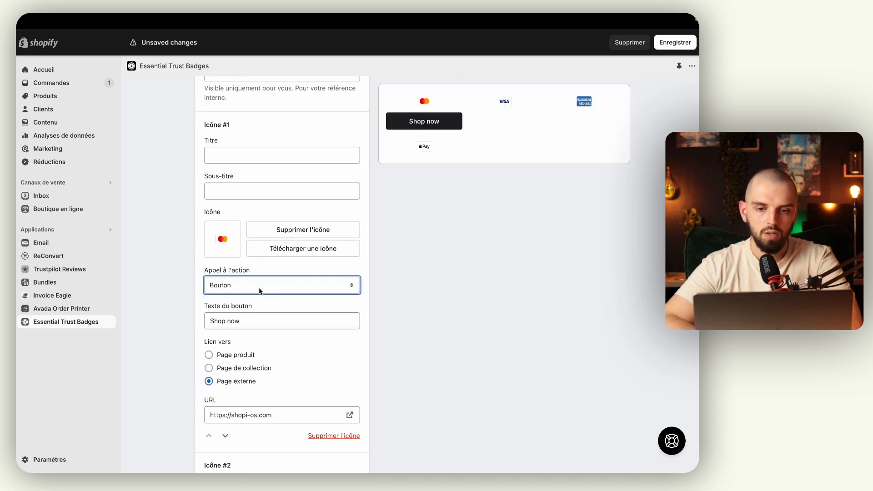
left_click(261, 287)
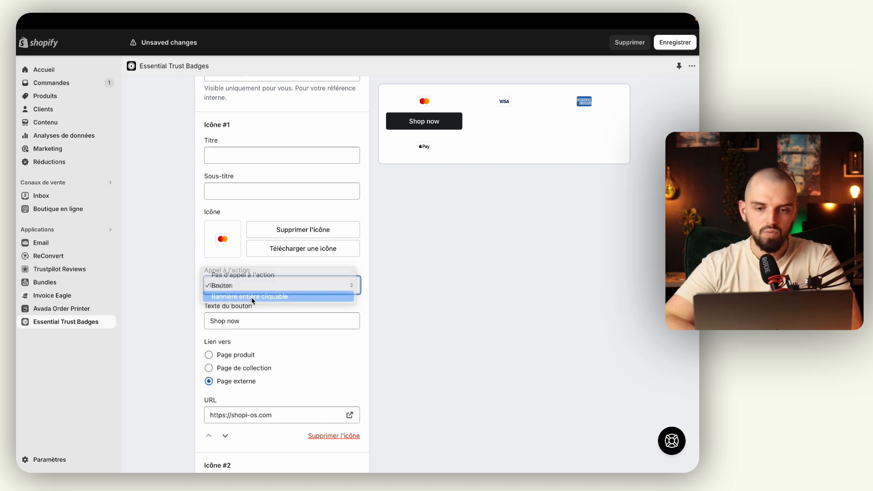
left_click(252, 298)
left_click(259, 286)
left_click(258, 267)
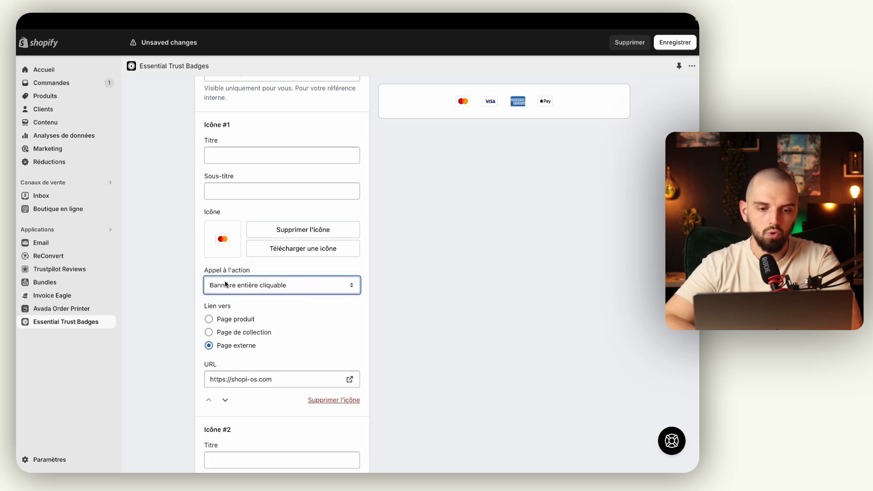
scroll(197, 285, "up", 4)
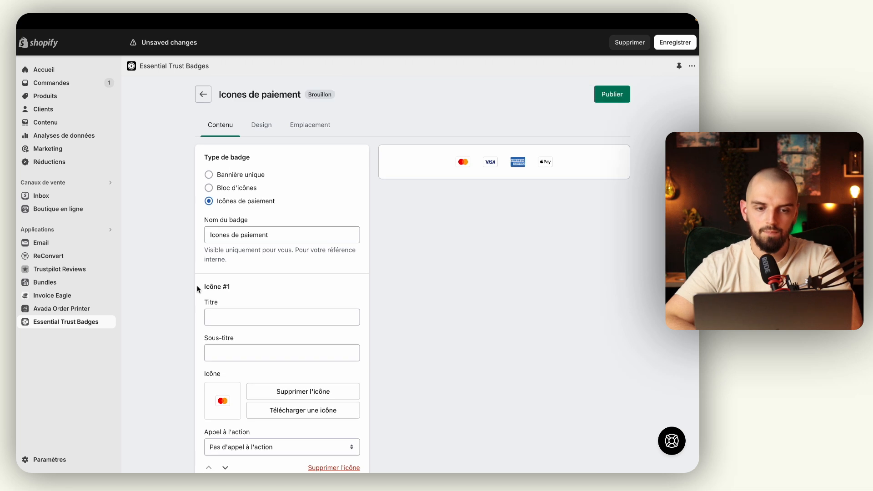
Step: Add a fifth icon to the payment icons badge and check it in the preview
scroll(236, 205, "down", 10)
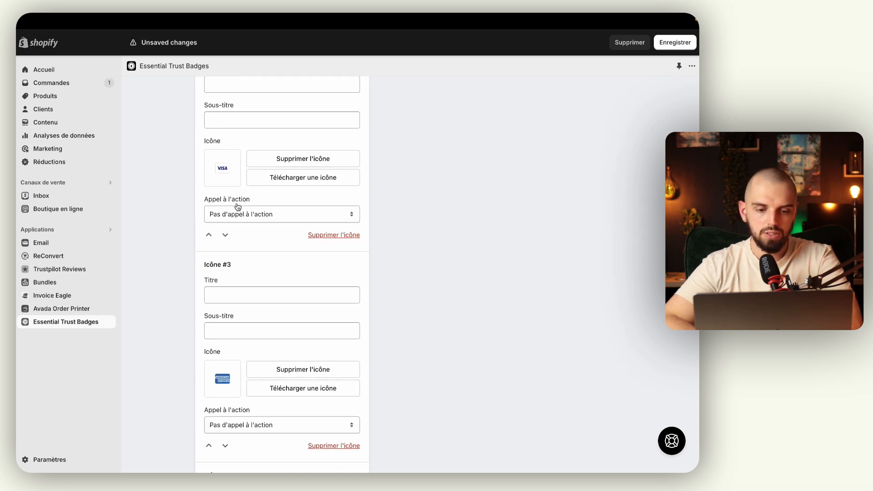
scroll(237, 207, "down", 6)
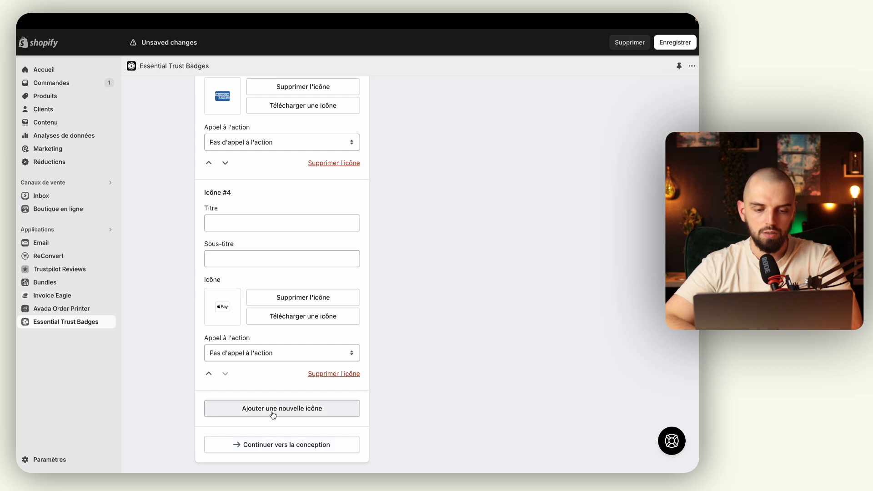
scroll(366, 215, "up", 5)
scroll(365, 215, "down", 5)
left_click(260, 412)
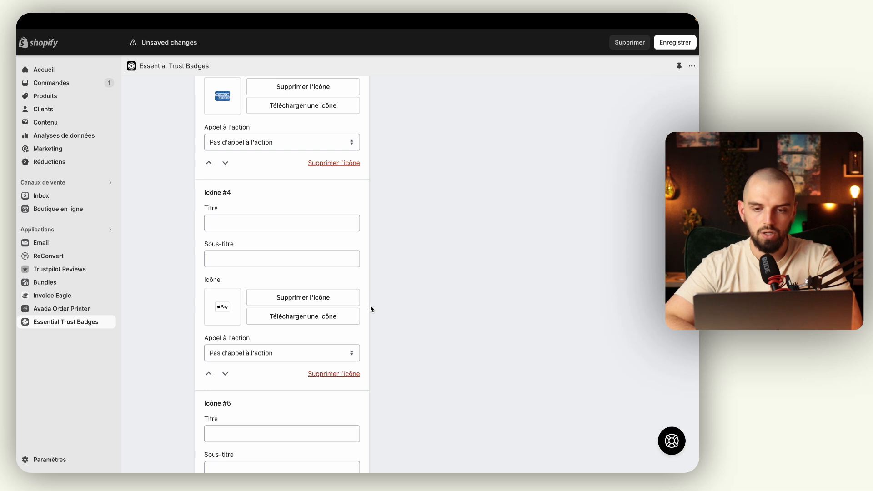
scroll(370, 305, "down", 4)
scroll(370, 305, "up", 10)
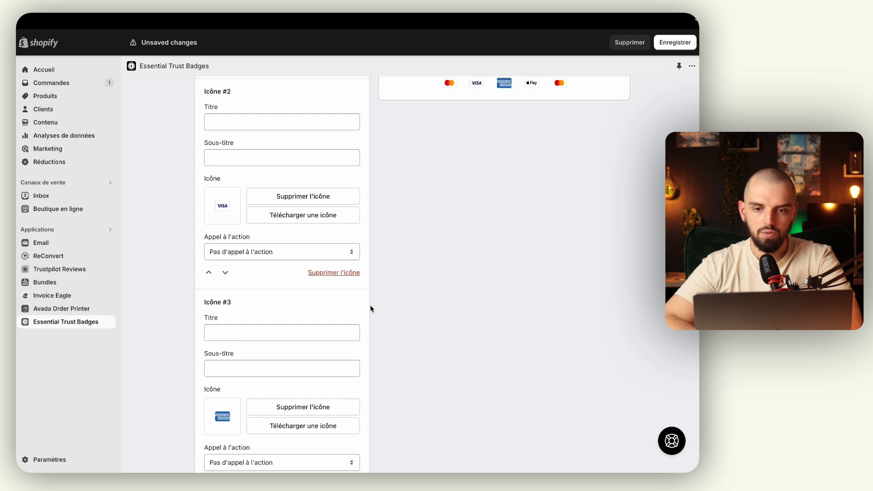
scroll(309, 247, "down", 10)
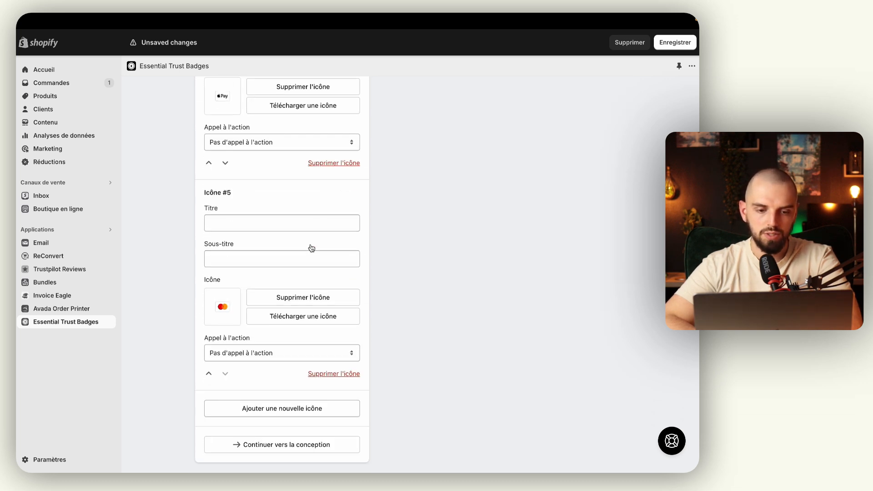
Step: Search the icon library for "carte" and "card" for icon #5 and browse the matching icons
left_click(217, 303)
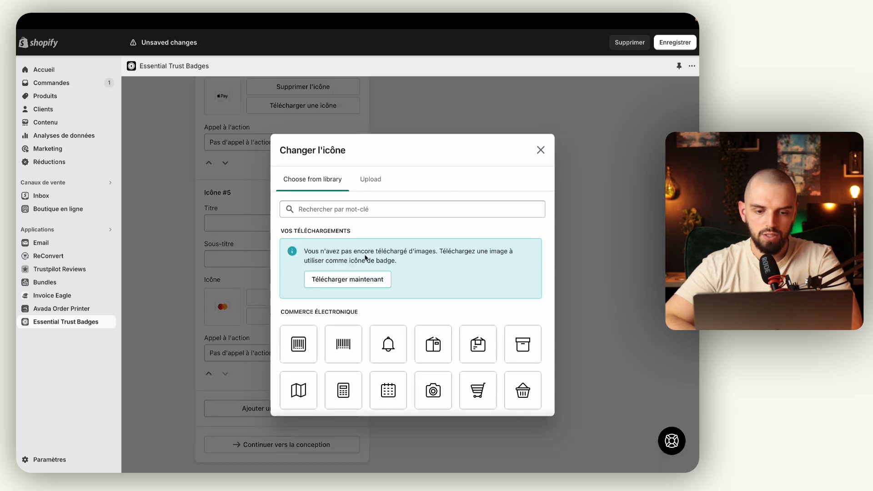
scroll(349, 293, "down", 1)
left_click(370, 190)
type("carte")
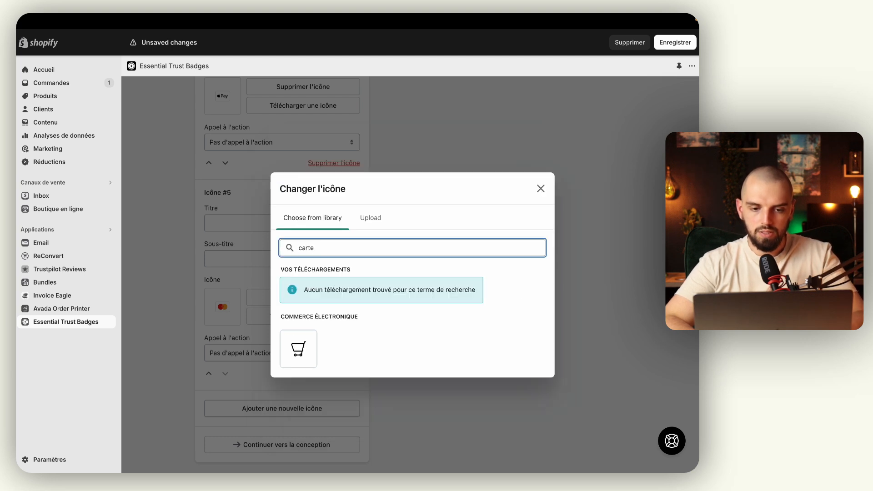
key("super+a")
type("card")
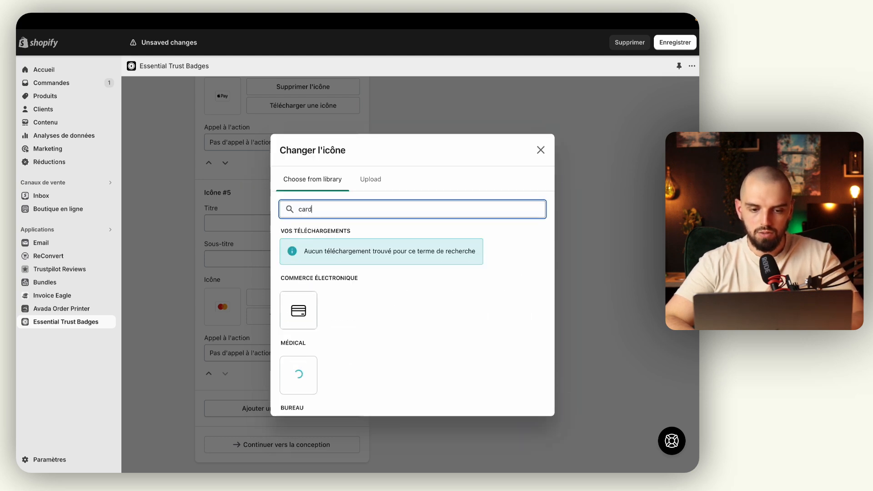
scroll(430, 300, "down", 5)
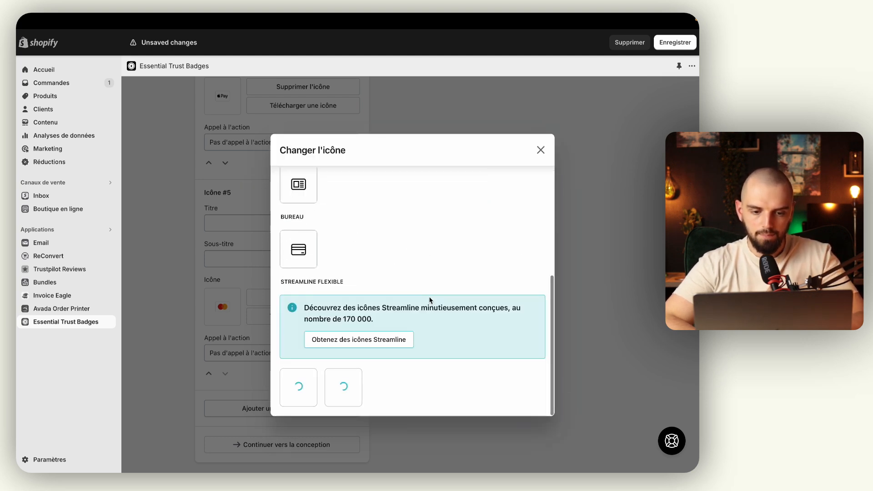
scroll(371, 267, "up", 3)
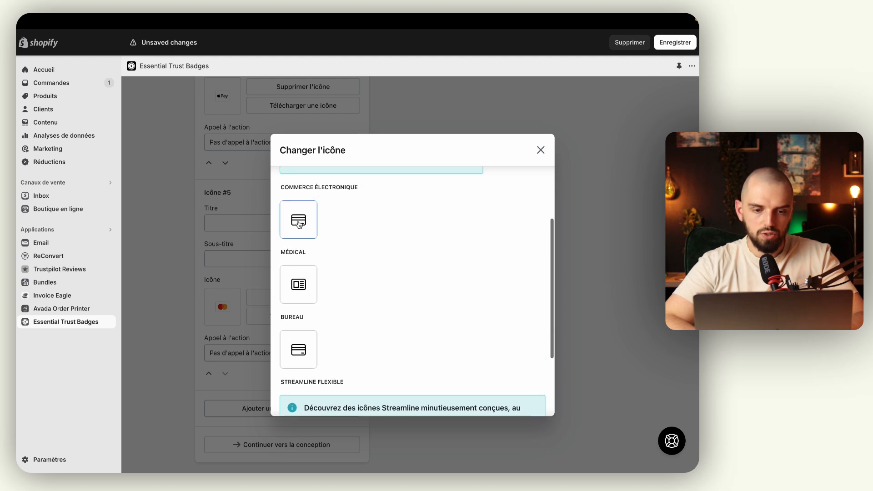
scroll(305, 226, "up", 3)
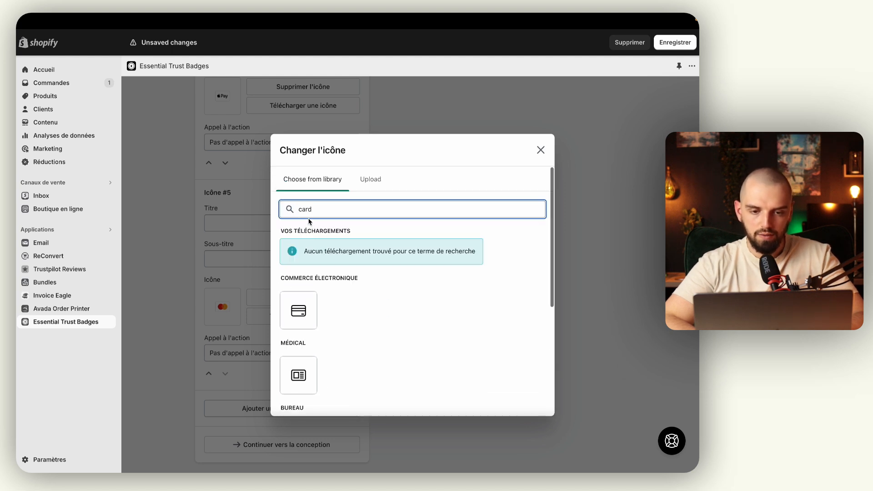
Step: Search the icon library for "amex", set icon #5 to the blue Amex icon, and check the preview
double_click(330, 209)
type("amex")
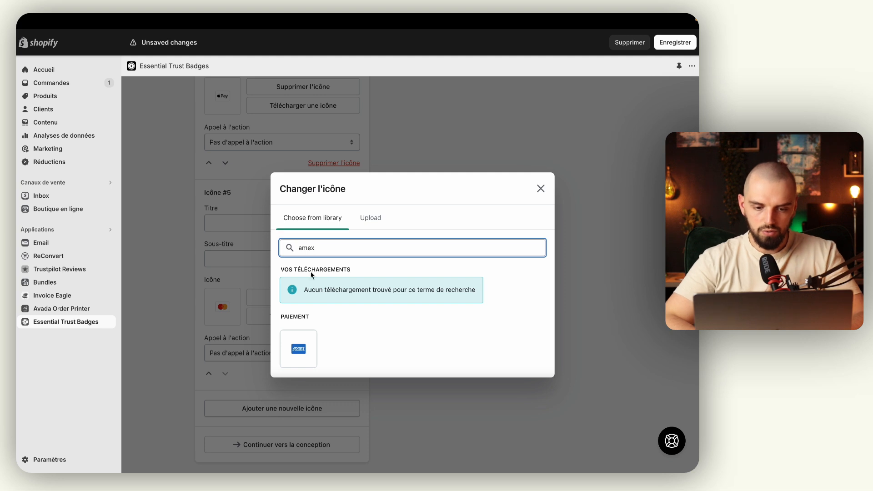
left_click(298, 346)
scroll(441, 267, "up", 15)
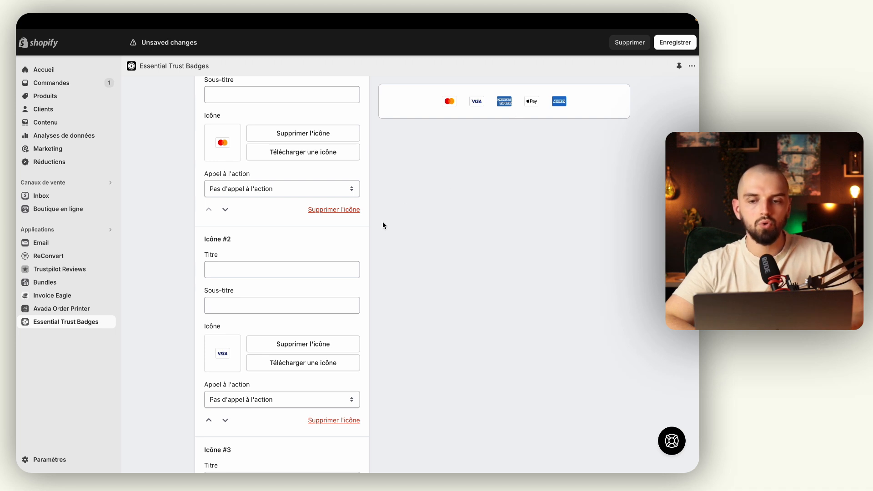
Step: Add a sixth icon to the badge and set icon #5 to the PayPal logo from a "pay" library search
scroll(214, 358, "down", 15)
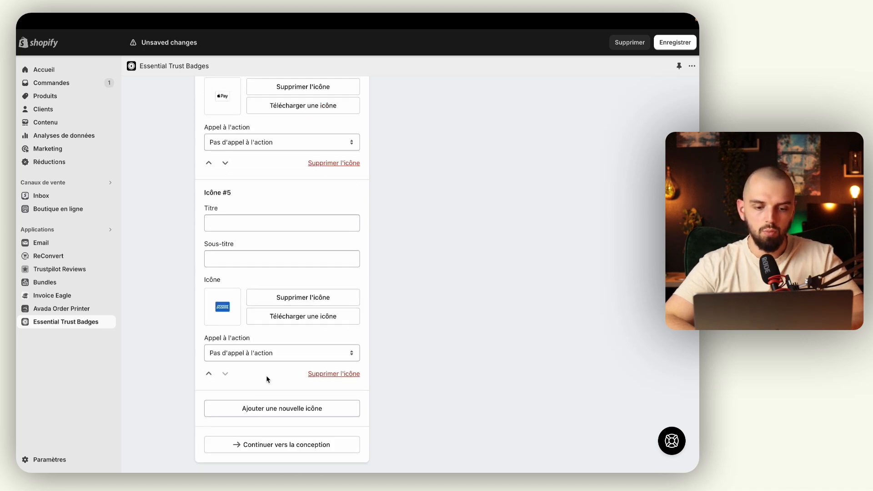
left_click(267, 408)
left_click(223, 304)
double_click(323, 252)
type("pay")
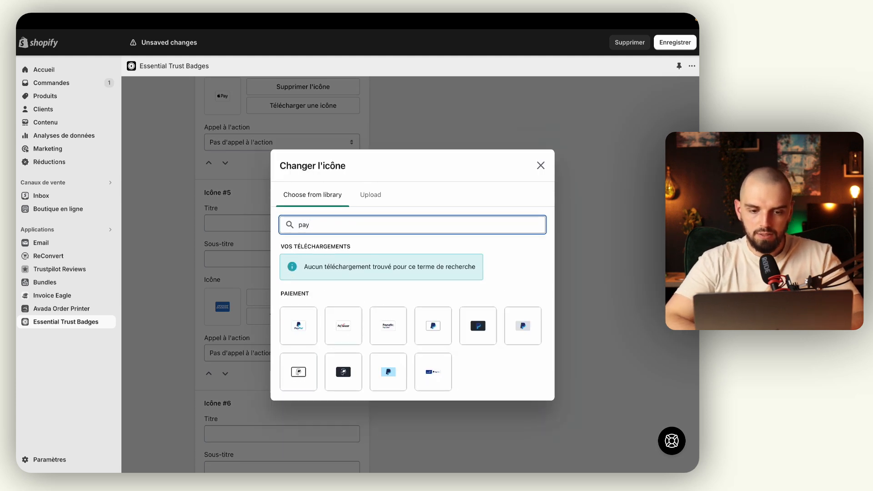
left_click(298, 325)
scroll(475, 265, "up", 15)
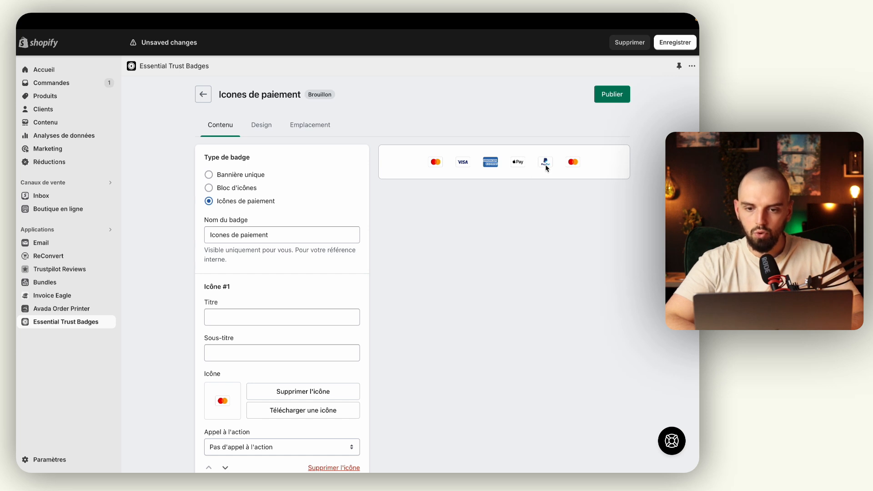
Step: Remove the Mastercard image from icon #6, delete icon #6 from the badge, and check the preview
scroll(279, 283, "down", 20)
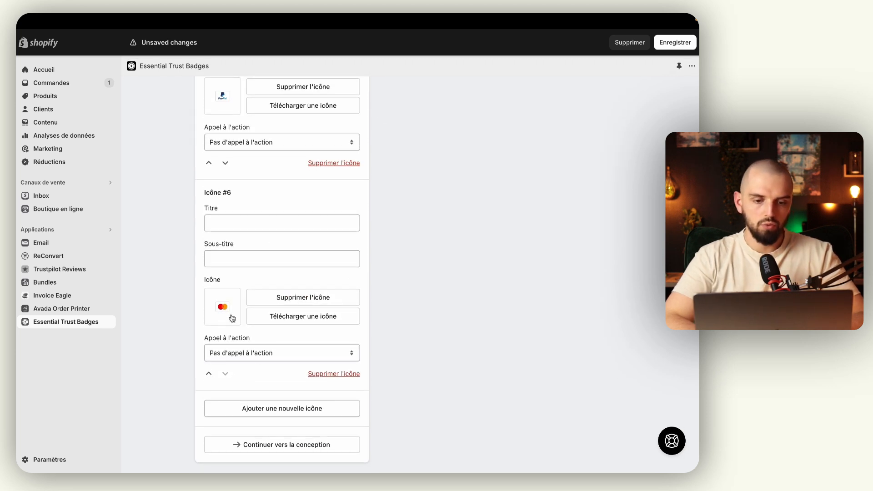
left_click(289, 297)
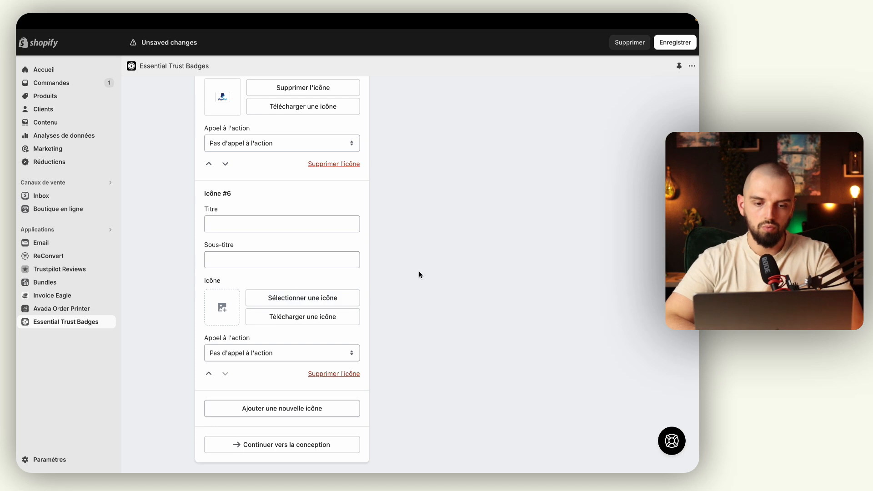
left_click(326, 374)
left_click(512, 308)
scroll(411, 257, "up", 15)
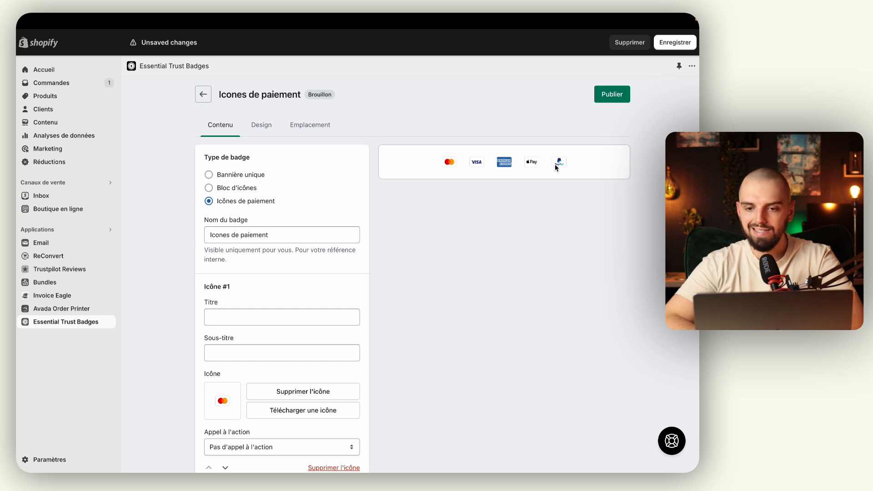
Step: Add a sixth icon again, set it to ShopPay from a "shop" library search, and check the preview
scroll(259, 284, "down", 15)
left_click(263, 405)
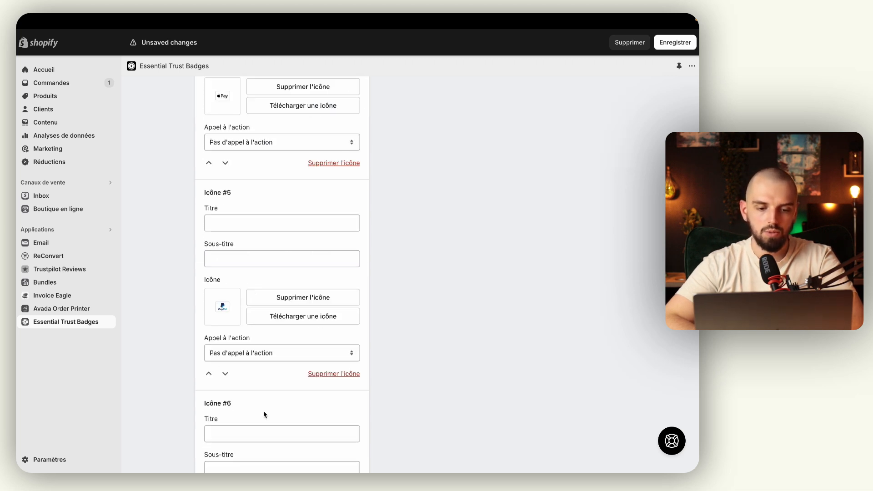
scroll(259, 436, "down", 3)
left_click(269, 384)
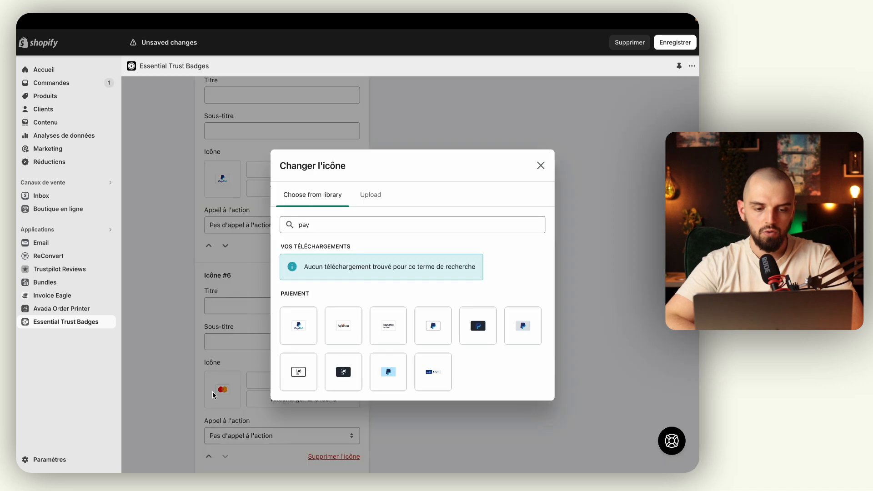
triple_click(363, 223)
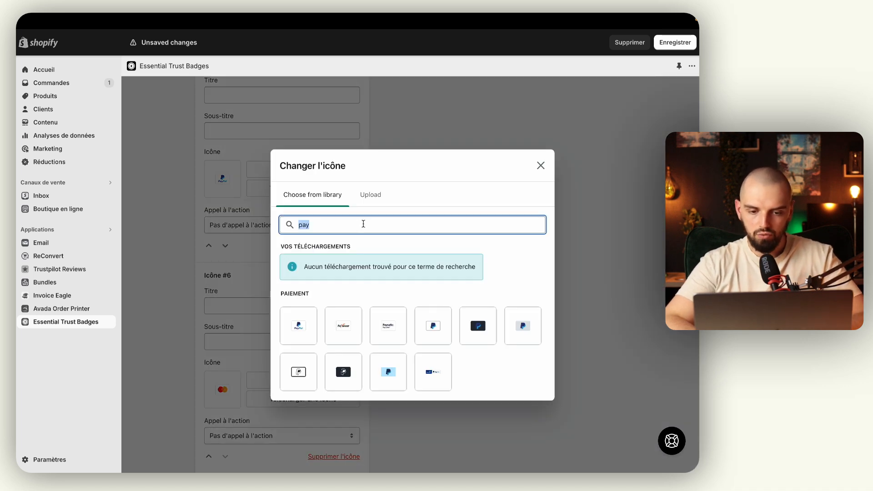
type("sjo")
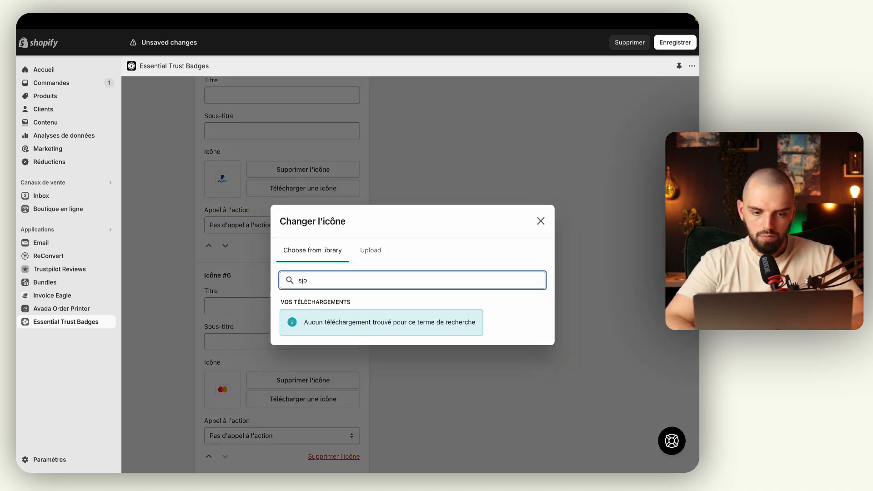
key("BackSpace")
key("BackSpace")
type("hop")
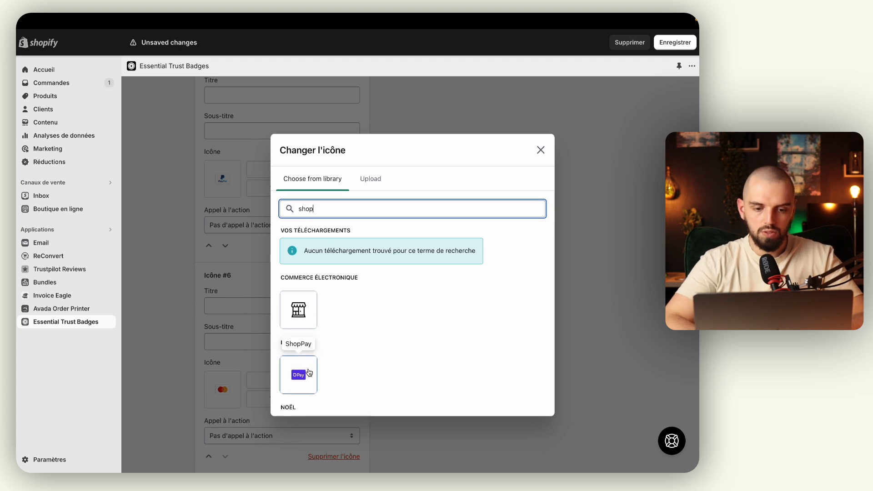
scroll(296, 361, "down", 2)
left_click(300, 278)
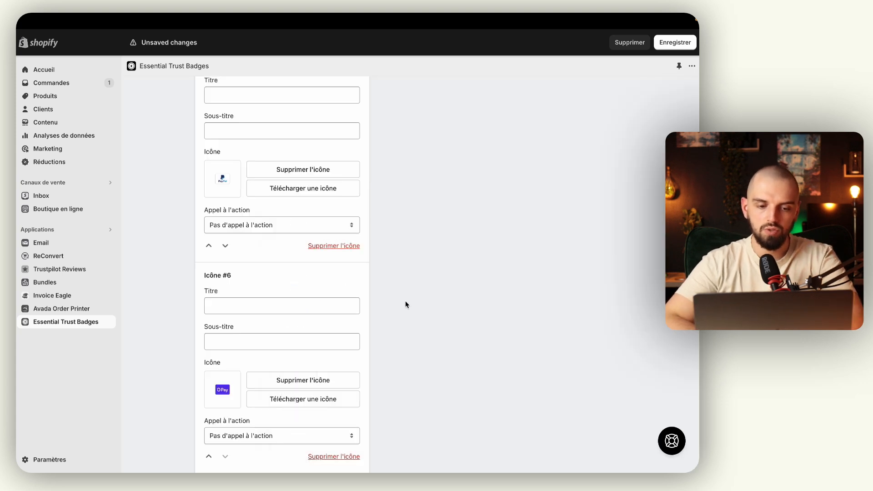
scroll(405, 301, "up", 20)
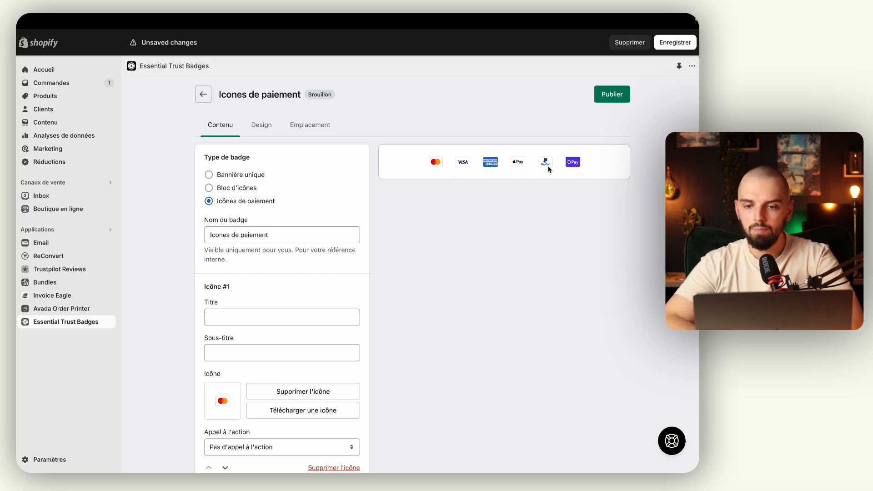
Step: Add a seventh icon, set it to Payoneer from a "pay" library search, and check the preview
scroll(305, 309, "down", 20)
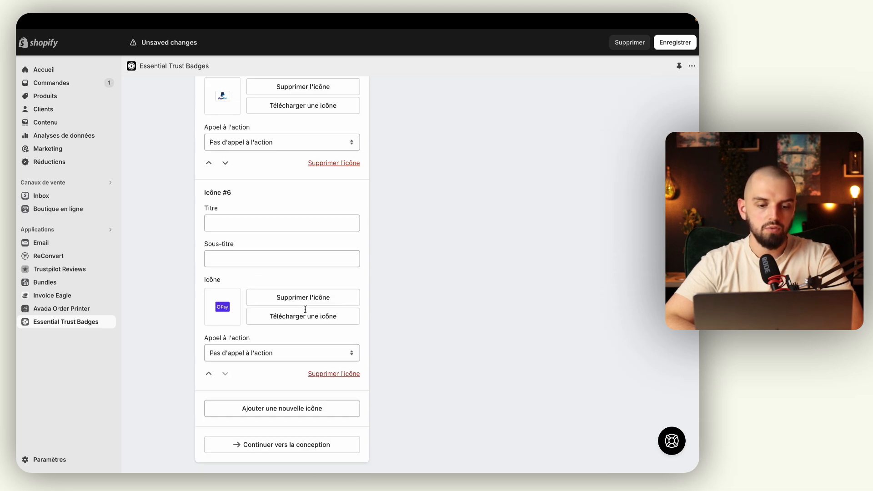
left_click(260, 415)
scroll(237, 439, "down", 2)
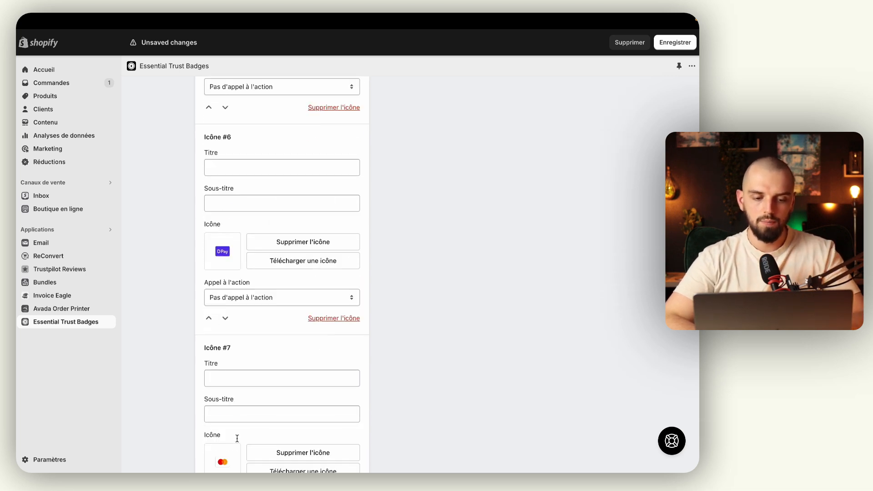
left_click(223, 424)
triple_click(340, 206)
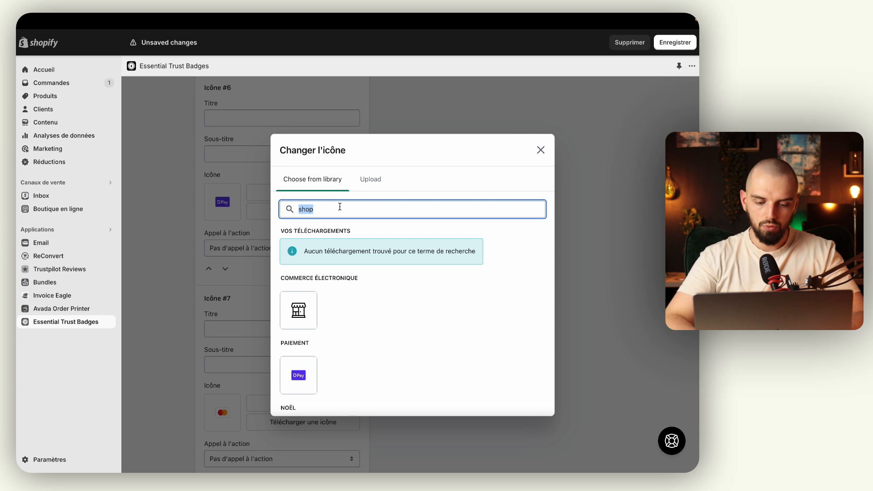
type("pay")
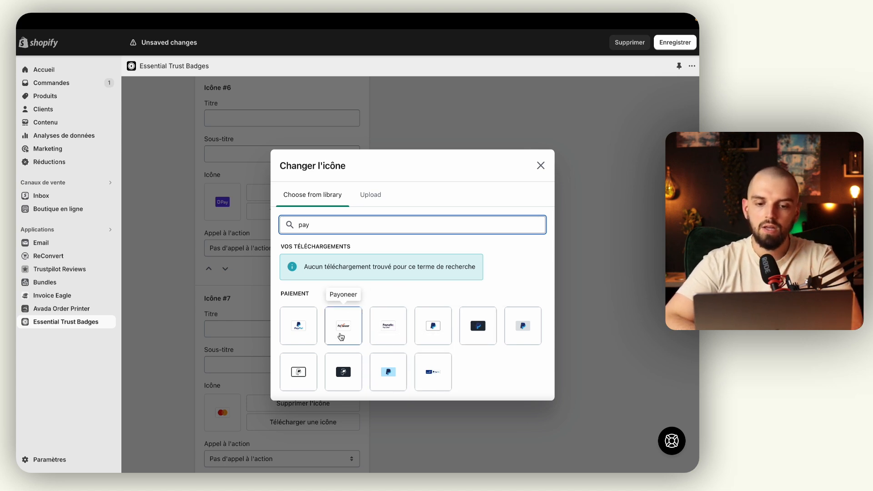
left_click(343, 331)
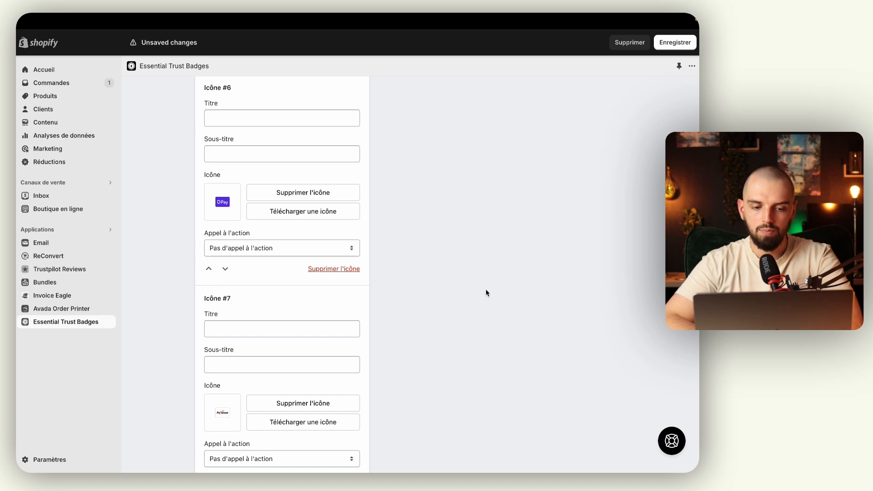
scroll(486, 288, "up", 3)
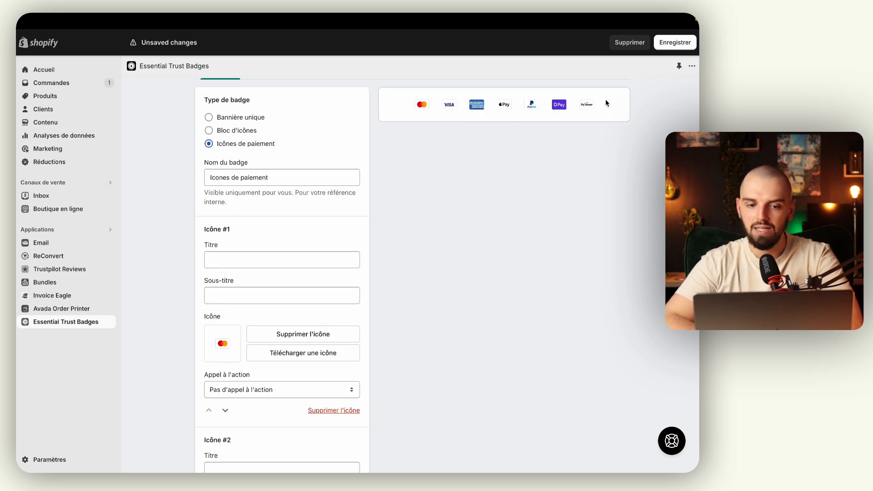
Step: Continue from the badge content to its design settings
scroll(350, 276, "down", 20)
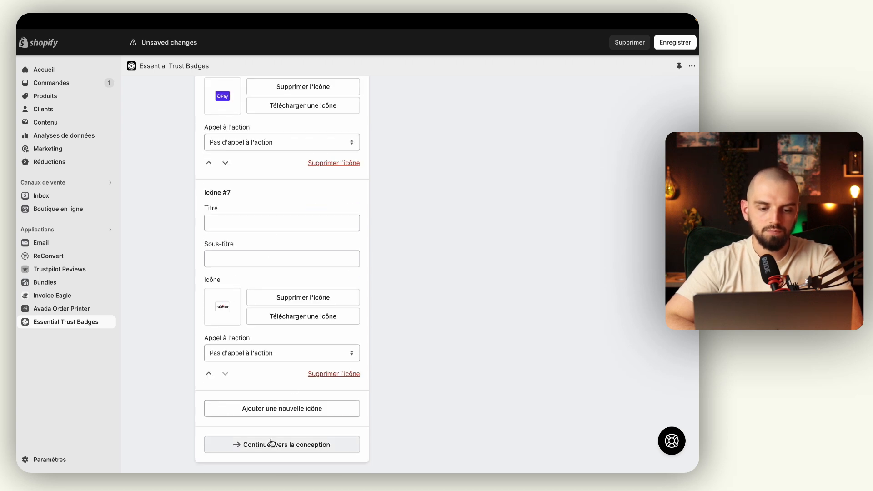
left_click(270, 443)
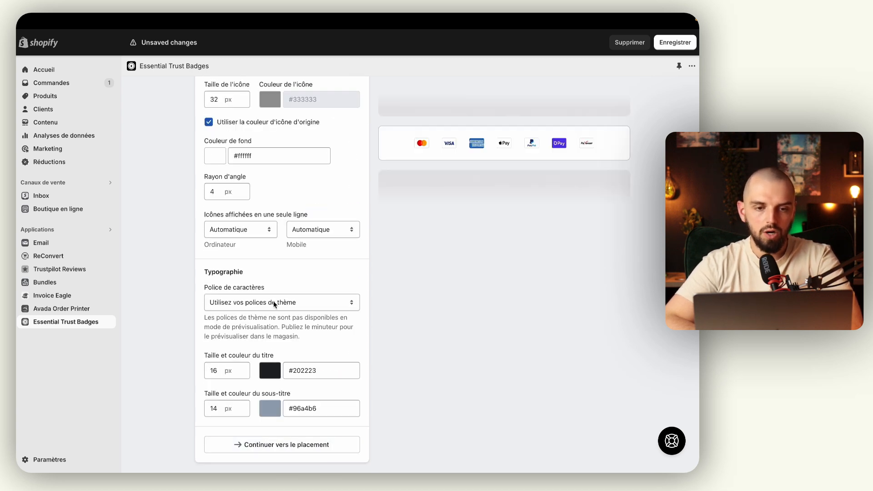
scroll(273, 301, "up", 8)
Step: Try the Mint, Dark Ocean, Electric and Vibrant templates on the payment icons badge
left_click(282, 173)
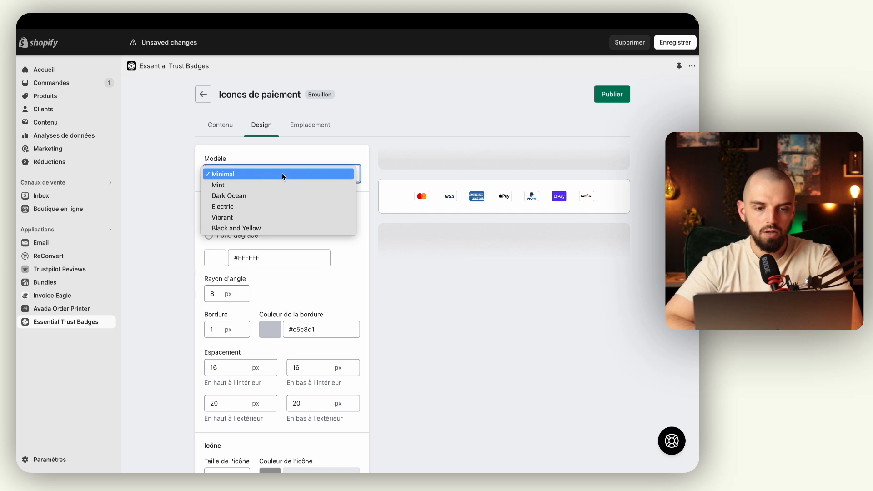
left_click(282, 185)
left_click(280, 181)
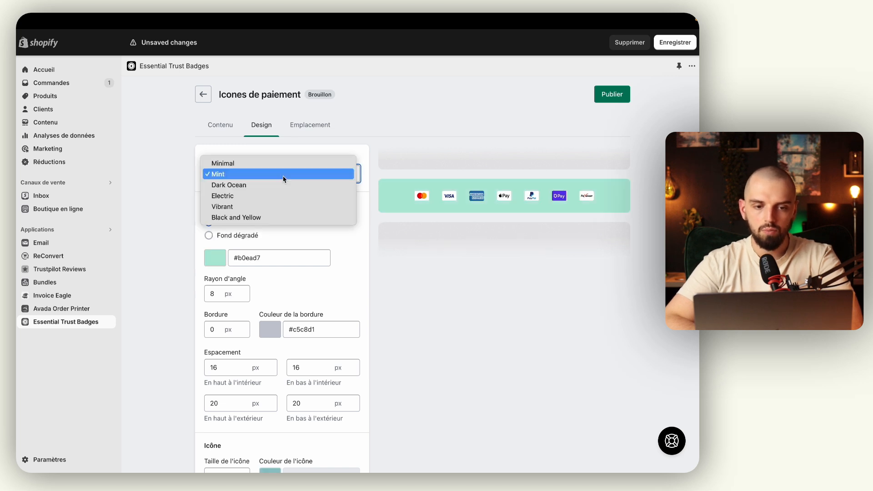
left_click(283, 185)
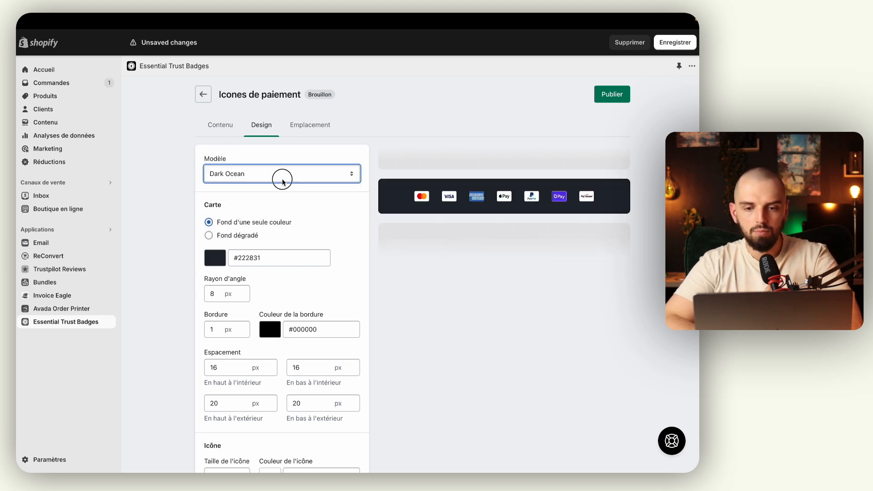
left_click(282, 178)
left_click(282, 185)
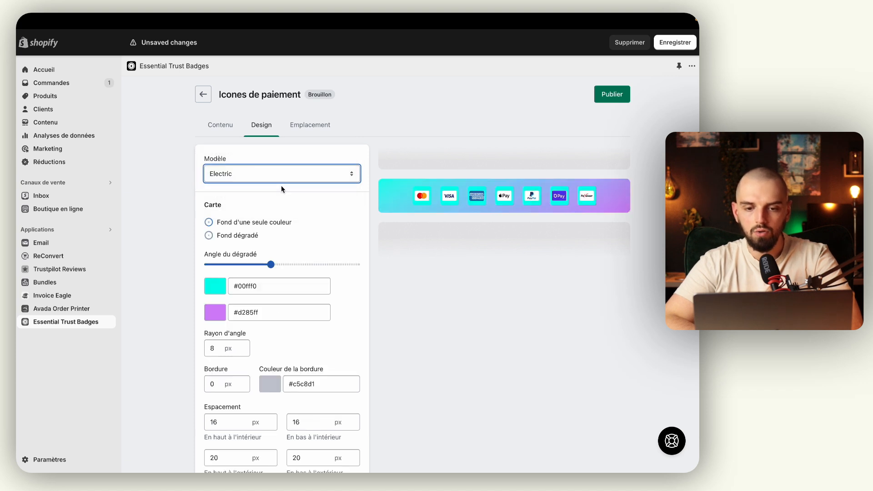
left_click(284, 175)
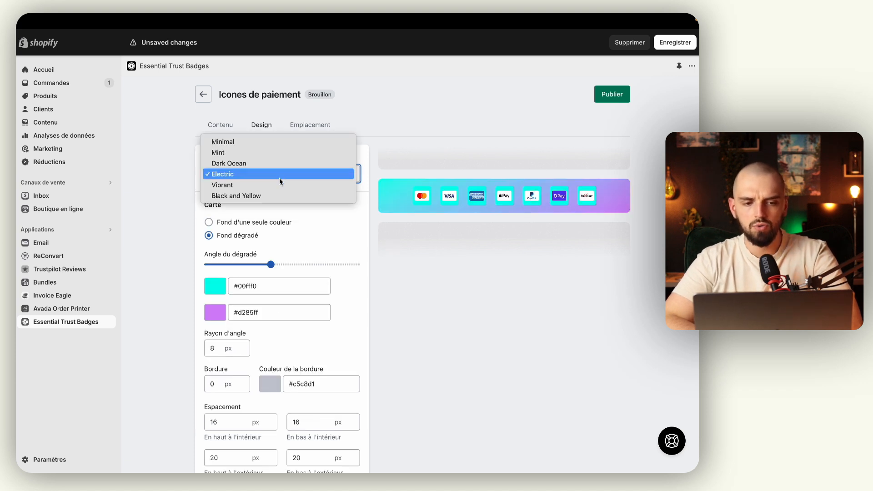
left_click(278, 184)
Step: Compare the Black and Yellow template with Dark Ocean and keep Black and Yellow for the badge
left_click(279, 184)
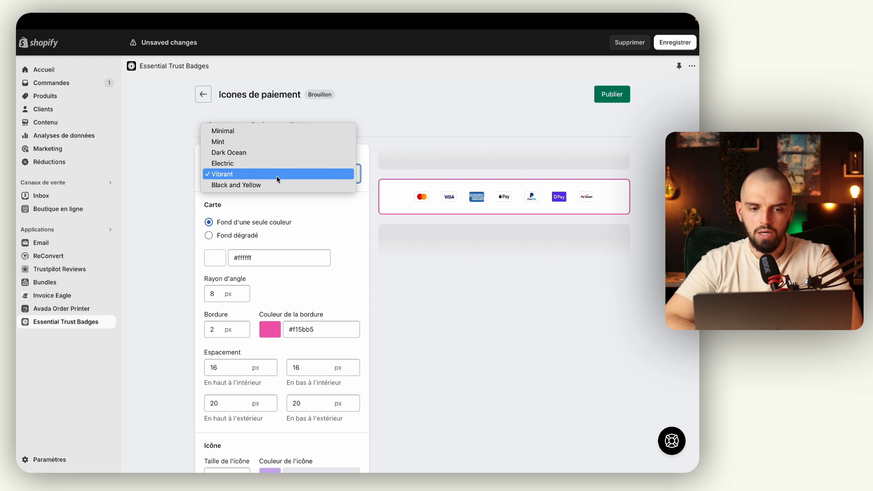
left_click(278, 187)
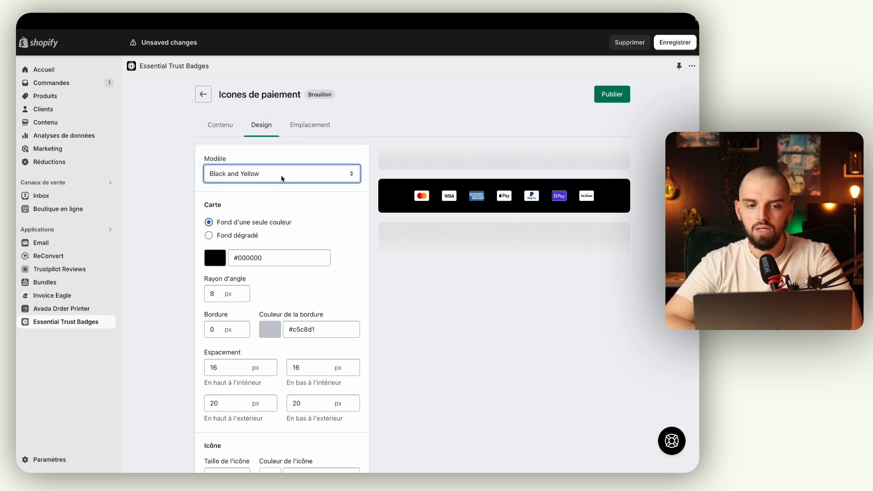
left_click(278, 177)
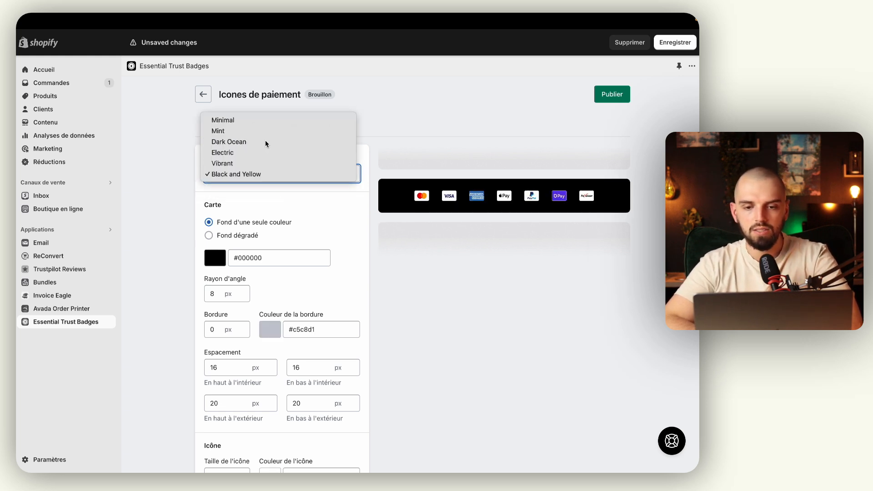
left_click(265, 140)
left_click(261, 171)
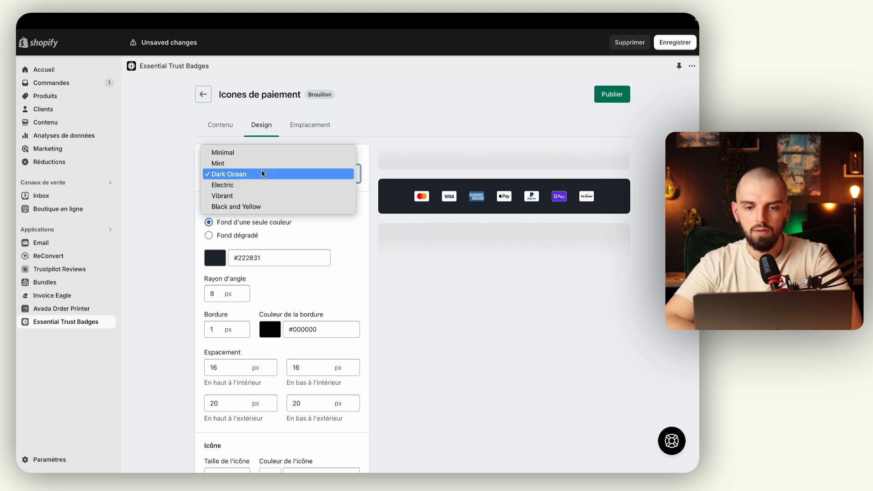
left_click(260, 205)
left_click(171, 216)
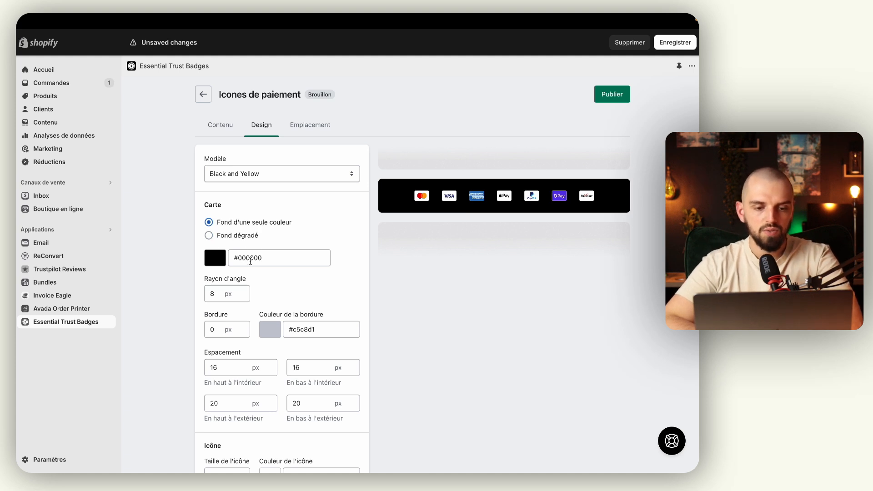
Step: Try a card corner radius of 0 px and restore it to 8 px
scroll(250, 262, "down", 5)
left_click(244, 188)
left_click(244, 187)
left_click(244, 187)
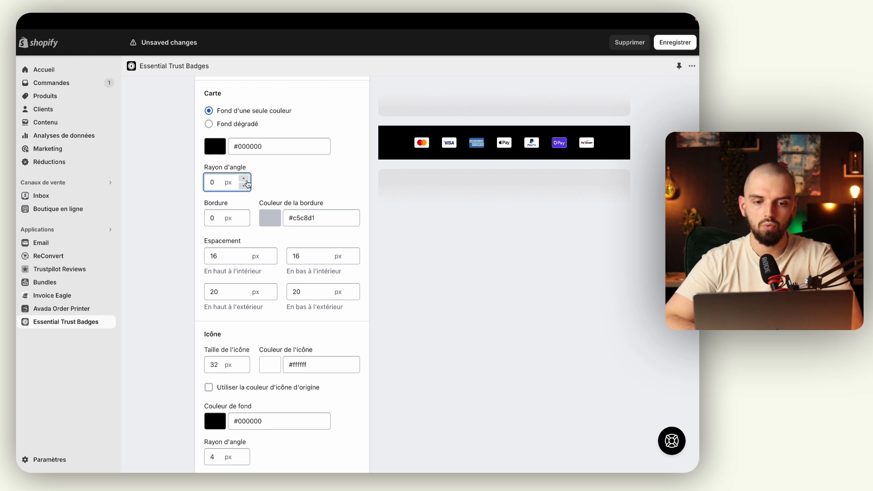
left_click(245, 177)
left_click(244, 178)
left_click(245, 178)
Step: Set the card's border to 2 px with the border colour #000000
scroll(246, 190, "down", 1)
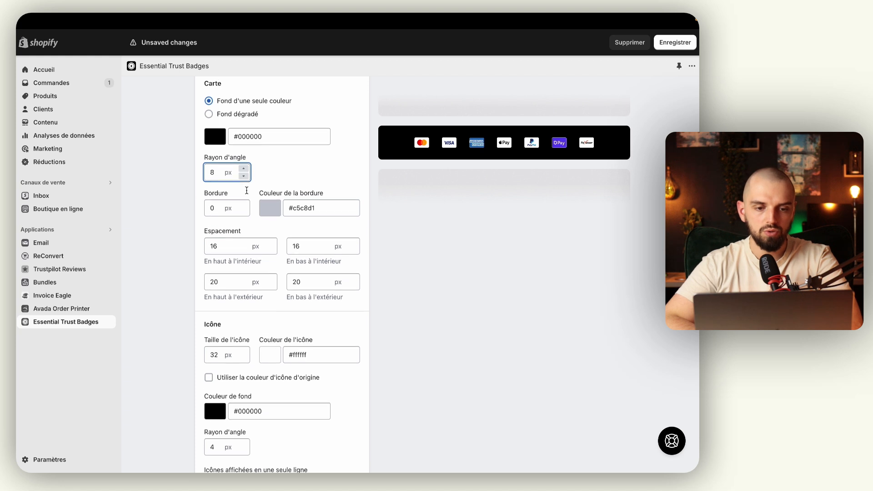
scroll(246, 190, "down", 1)
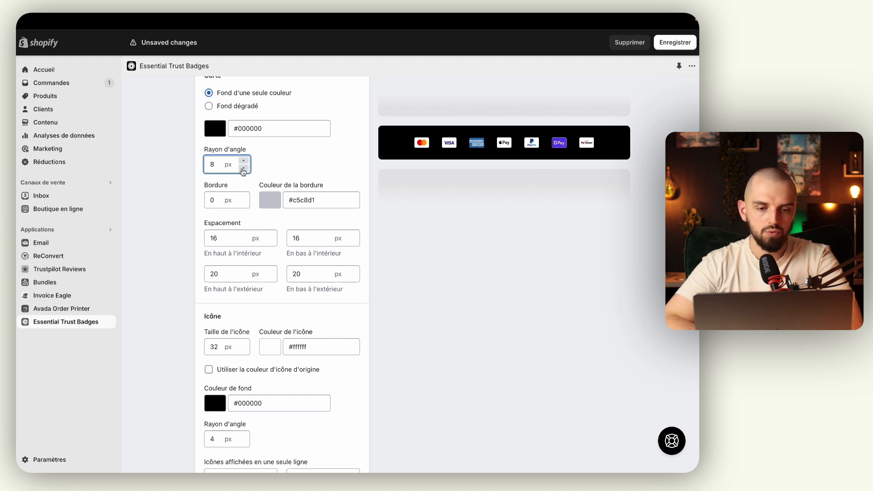
left_click(244, 197)
left_click(245, 197)
double_click(298, 200)
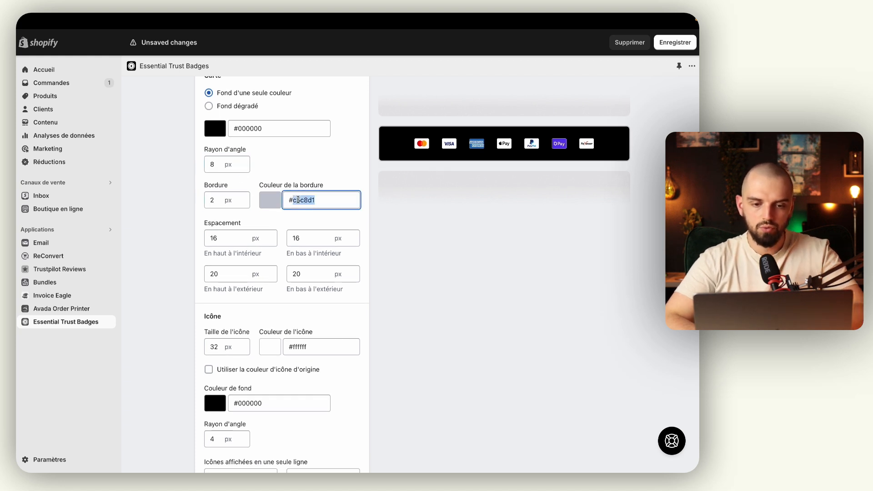
type("000000")
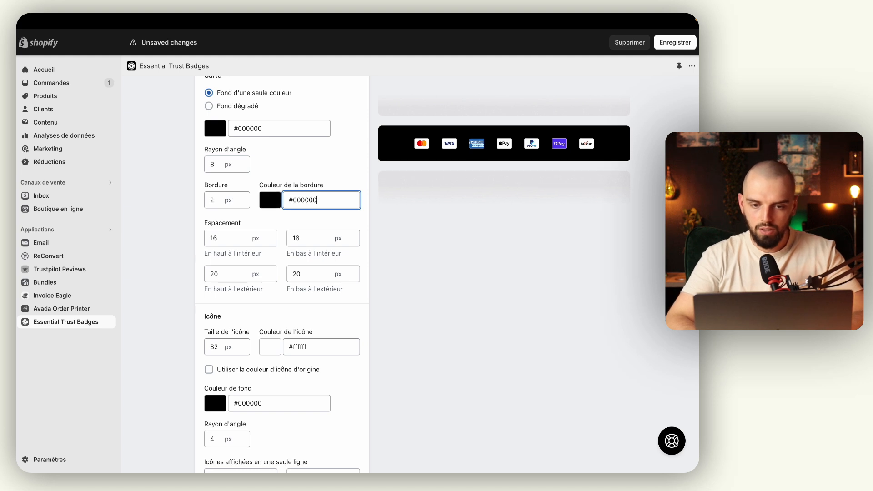
Step: Try FFFFFFF as the card's border colour and check the badge preview
key("ctrl+a")
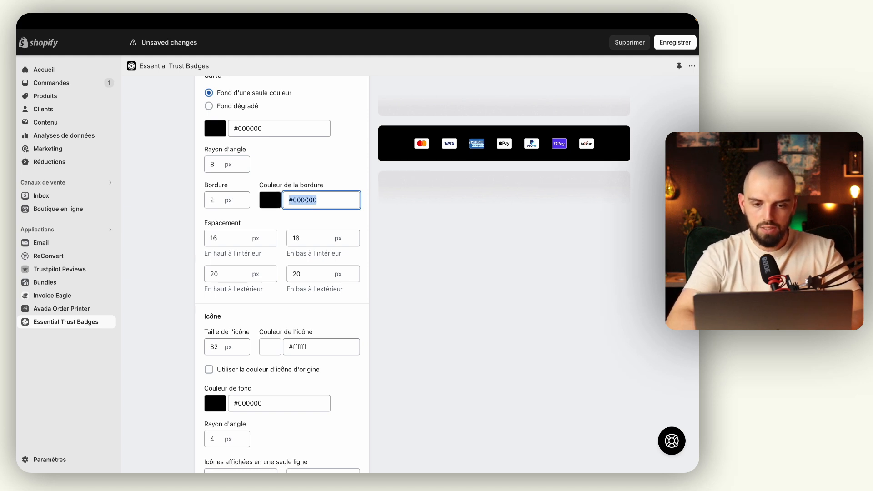
type("FFFFFF")
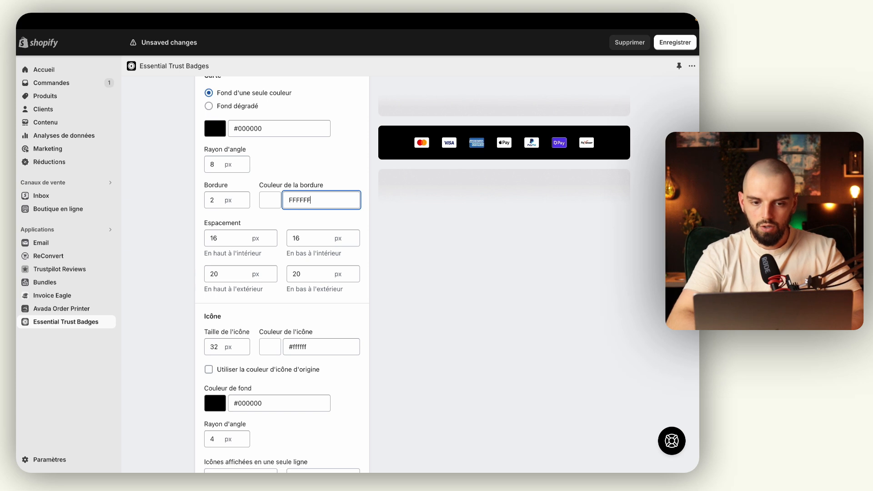
type("F")
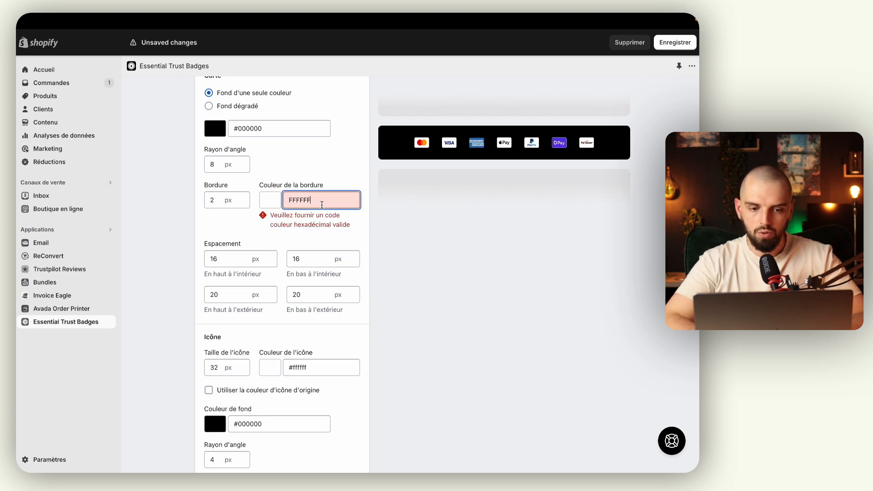
left_click(349, 167)
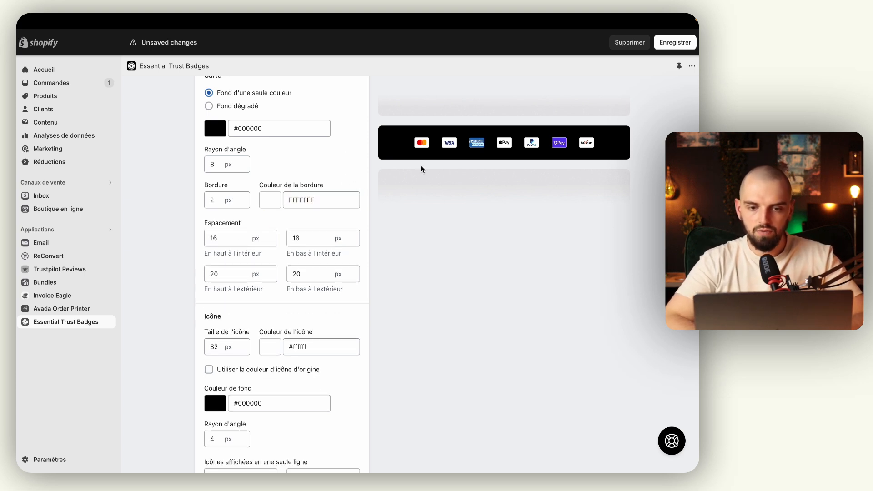
Step: Set the card's border colour to #008060
double_click(301, 199)
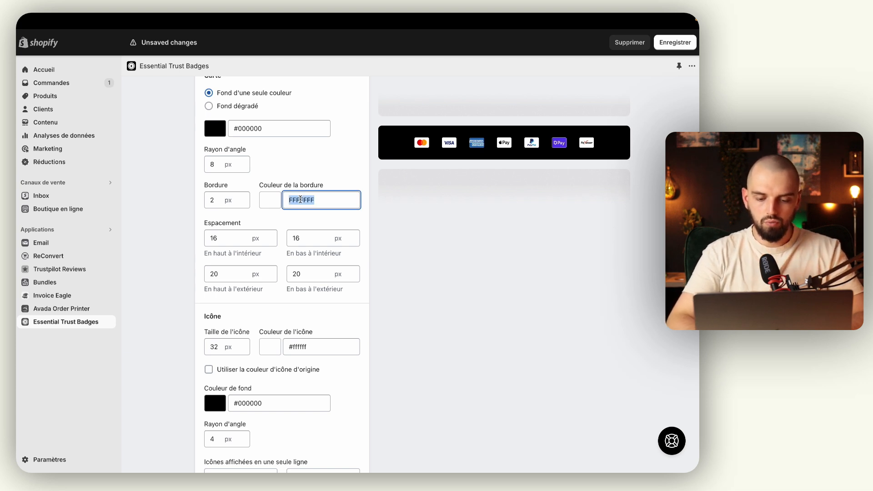
type("008060")
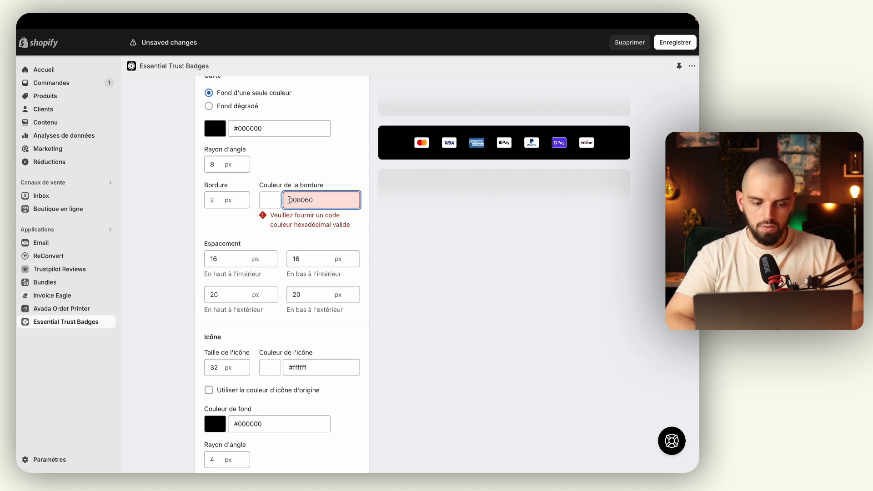
type("#")
left_click(328, 178)
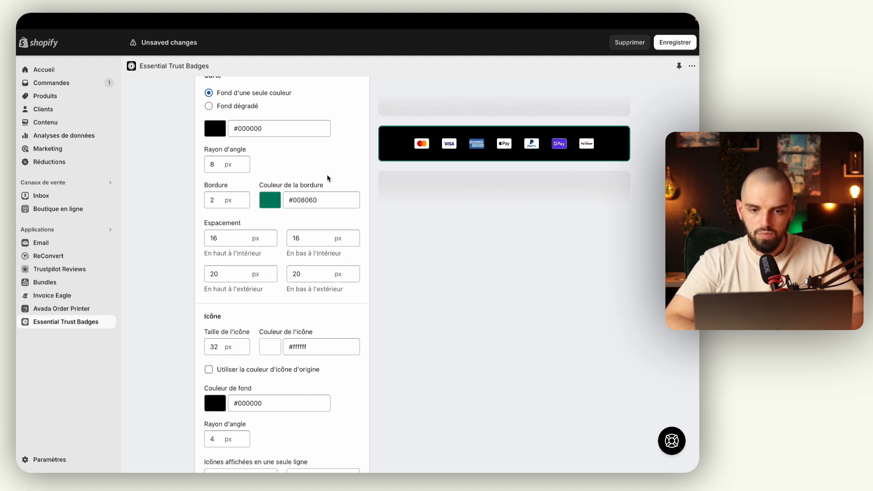
Step: Try a 12 px card border and bring its thickness back down to 0 px
left_click(245, 196)
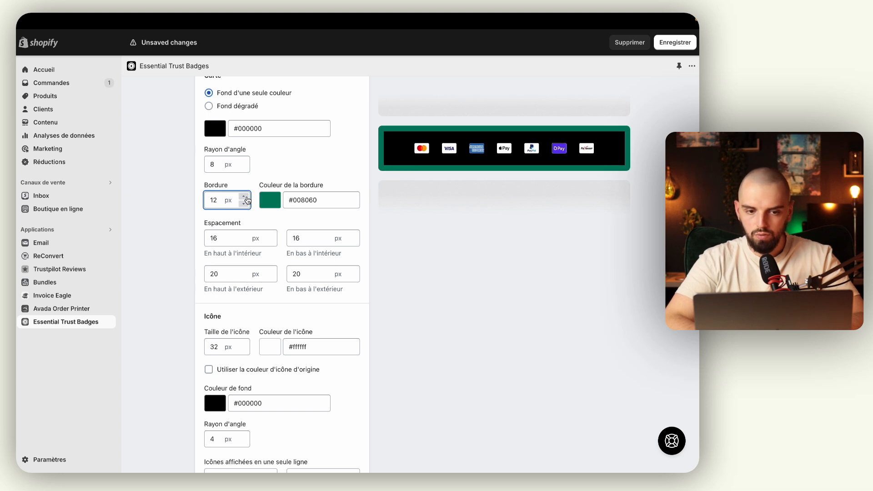
left_click(244, 204)
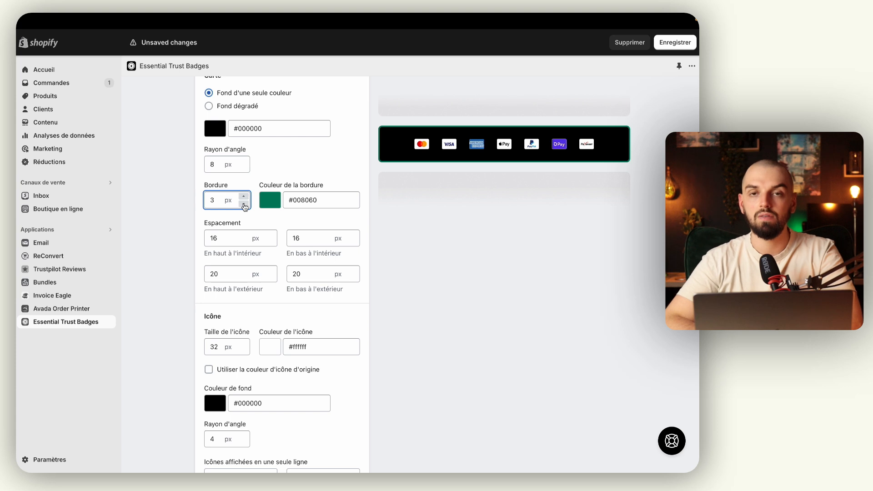
left_click(244, 203)
left_click(244, 204)
left_click(244, 204)
Step: Clear the card's border colour value
left_click(307, 201)
key("super+a")
key("BackSpace")
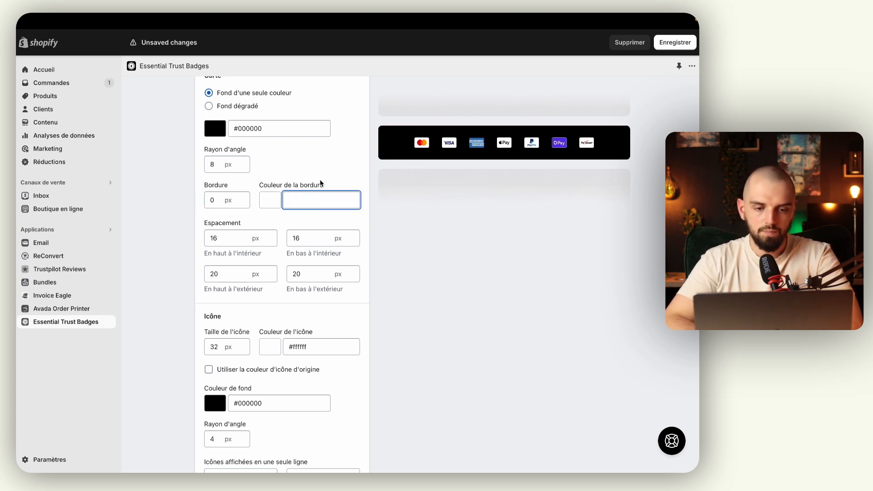
Step: Set the card's inner top and inner bottom spacing to 10 px each
scroll(291, 207, "down", 1)
left_click(271, 211)
left_click(271, 211)
left_click(271, 211)
left_click(271, 211)
left_click(271, 211)
left_click(271, 211)
left_click(352, 211)
left_click(353, 210)
left_click(353, 210)
left_click(352, 210)
left_click(353, 210)
left_click(353, 210)
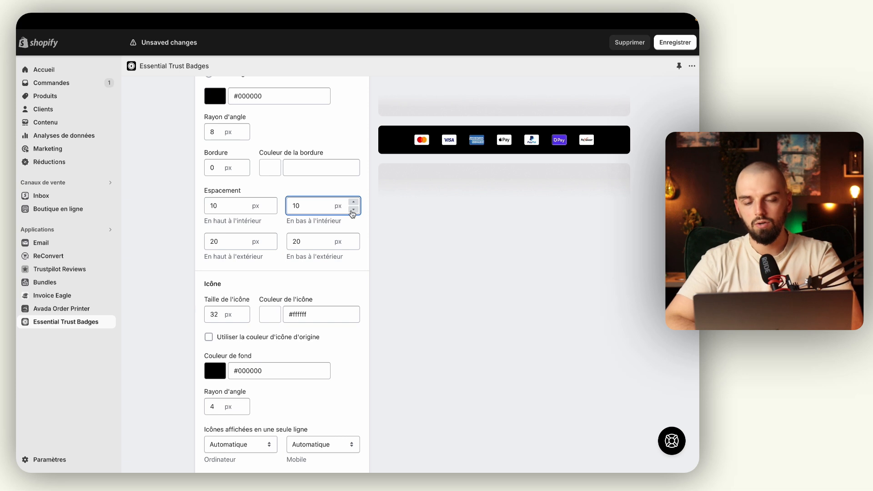
Step: Try an outer top spacing of 18 px and restore it to 20 px
left_click(272, 246)
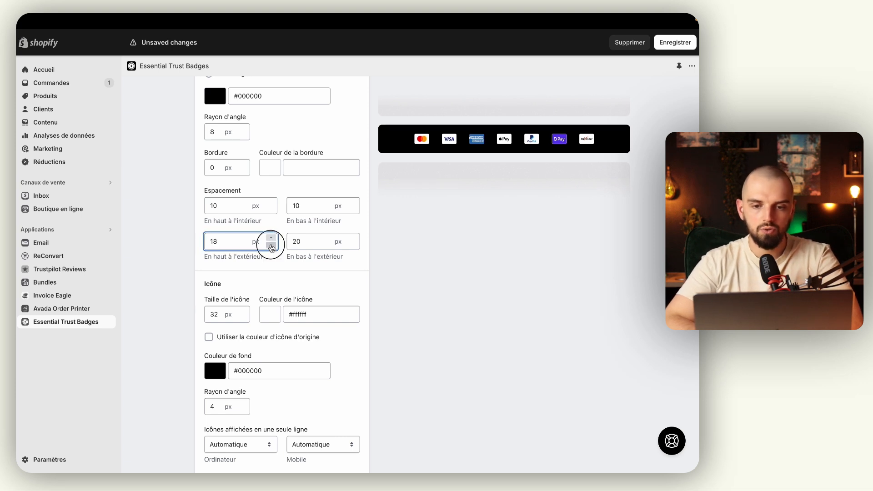
left_click(271, 238)
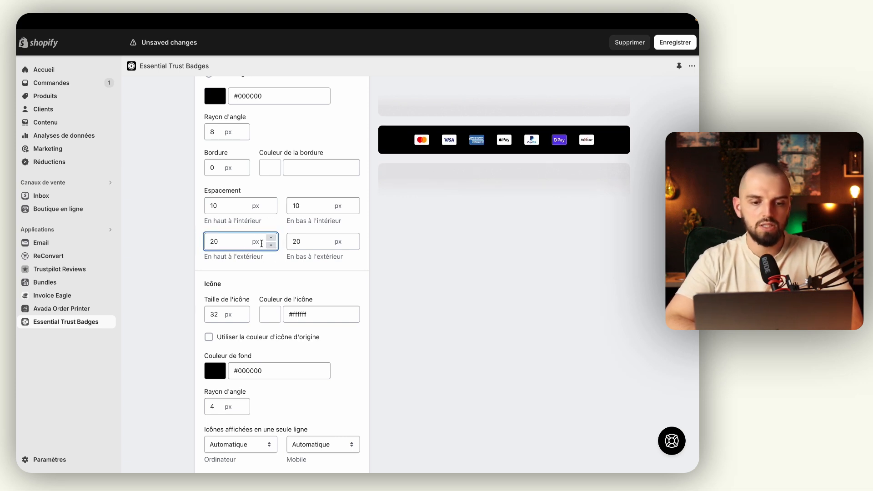
Step: Try larger and smaller icon sizes in the preview and set the icon size to 35 px
scroll(288, 275, "down", 2)
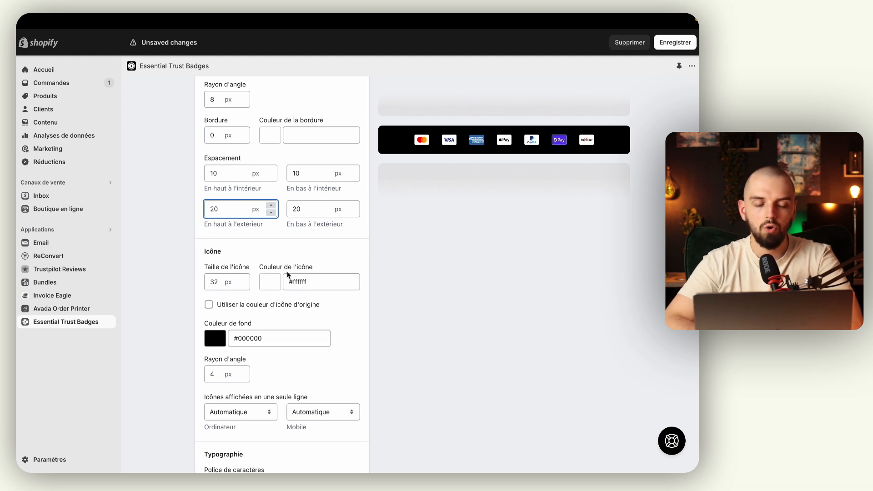
scroll(288, 275, "down", 3)
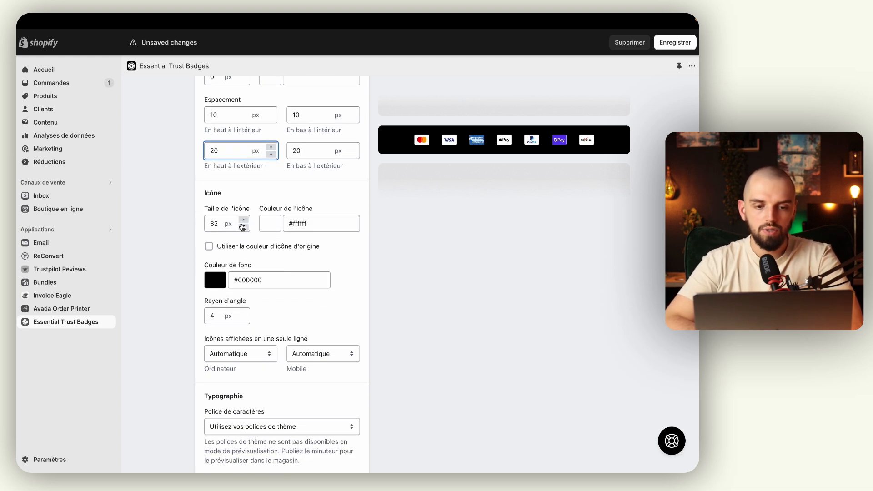
left_click(244, 221)
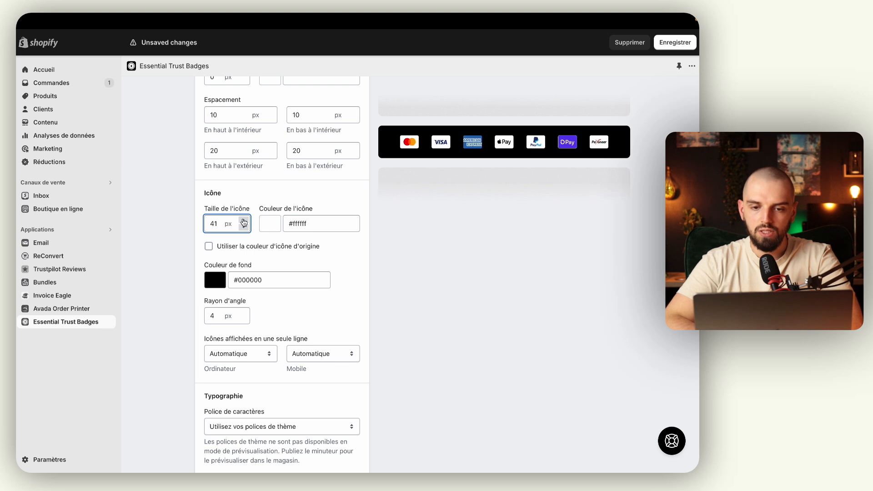
left_click(244, 227)
left_click(243, 227)
left_click(244, 228)
left_click(244, 228)
left_click(244, 228)
left_click(244, 229)
left_click(245, 219)
left_click(245, 219)
left_click(245, 218)
left_click(245, 218)
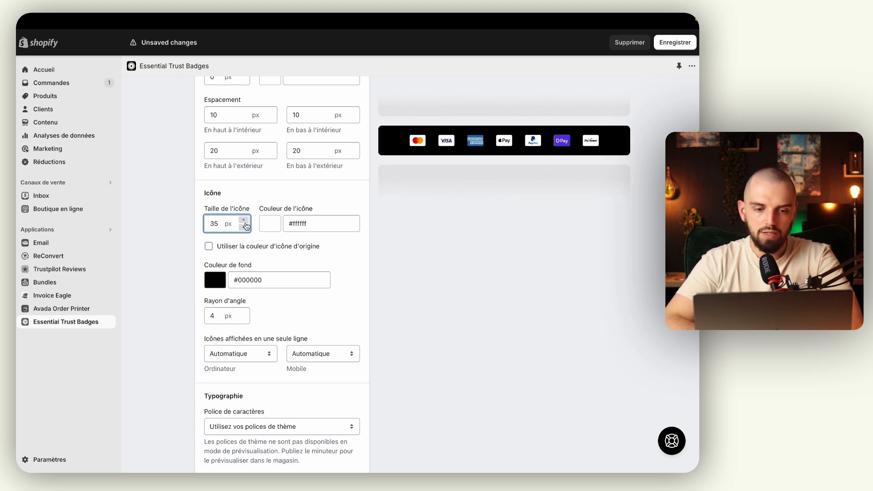
Step: Try #FFFFFF as the icons' background colour and clear the background colour value
scroll(245, 228, "down", 3)
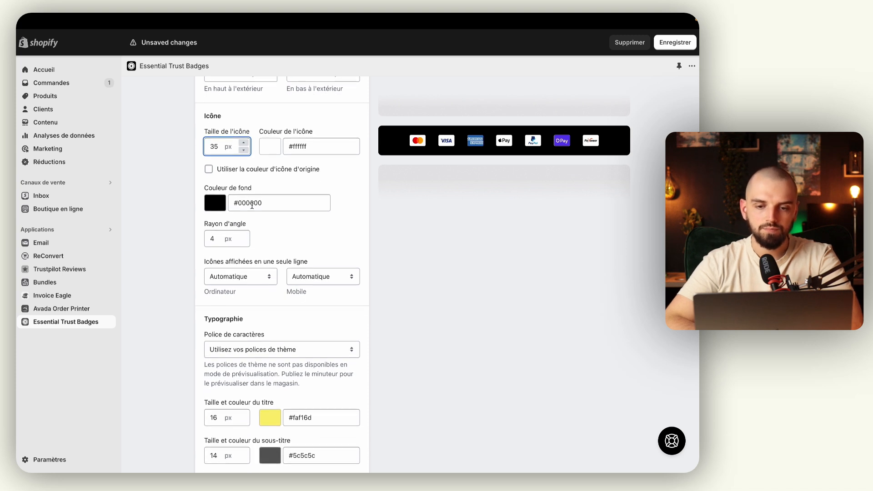
scroll(249, 207, "up", 1)
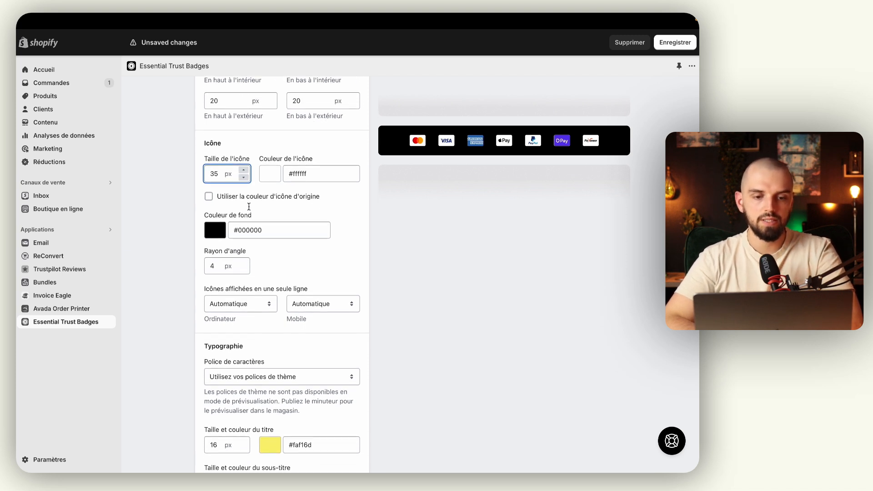
triple_click(257, 229)
type("#FFF")
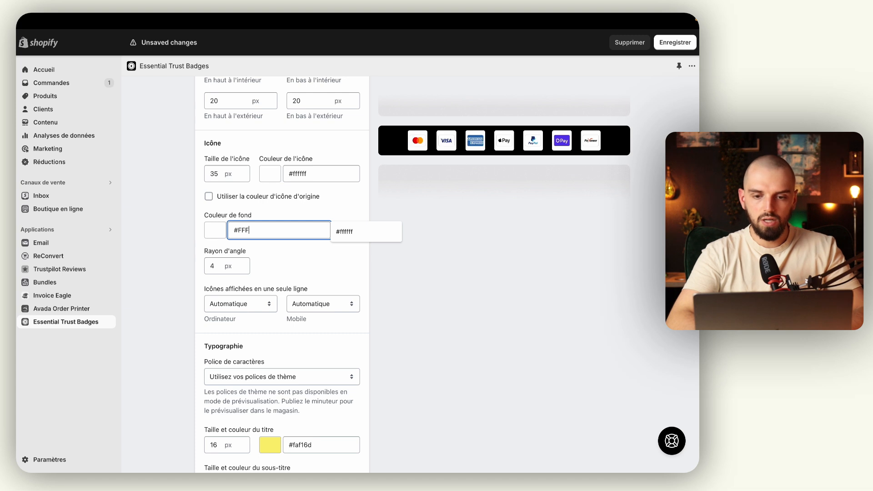
type("FFF")
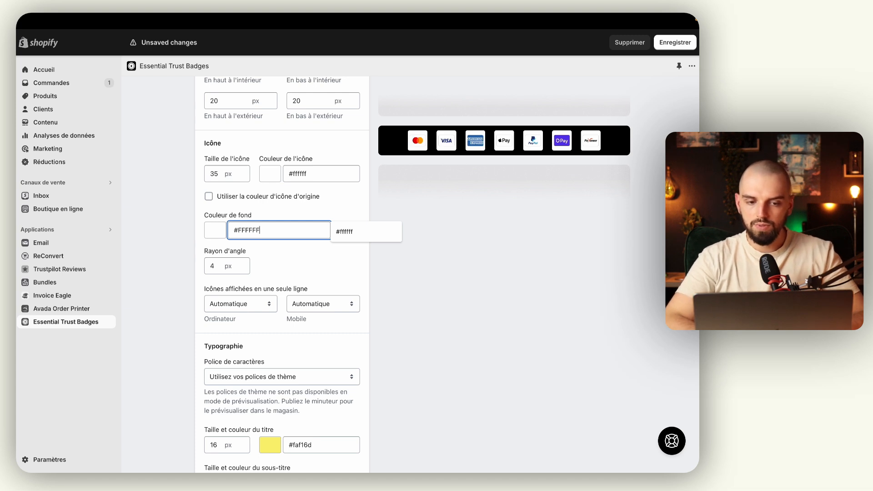
triple_click(253, 229)
key("BackSpace")
left_click(303, 210)
Step: Try 3, 4 and 1 icons per line for the desktop layout and restore it to Automatique
scroll(304, 224, "down", 3)
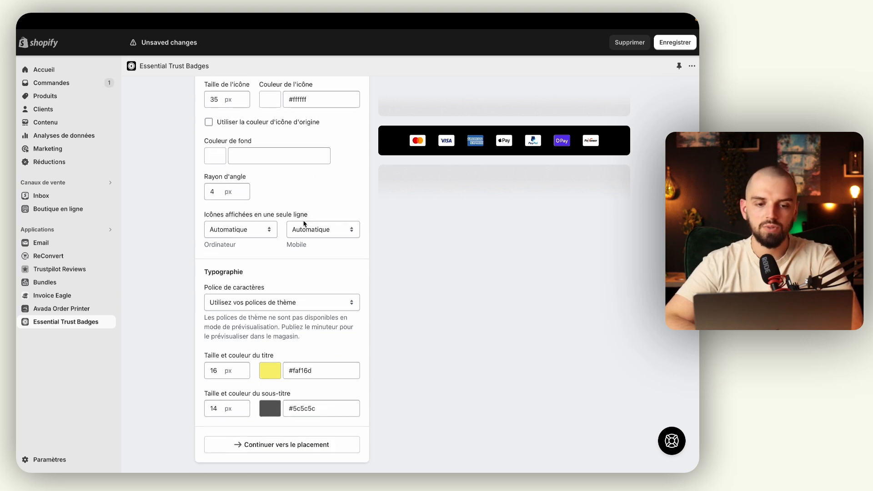
left_click(244, 231)
left_click(244, 231)
left_click(243, 232)
left_click(240, 264)
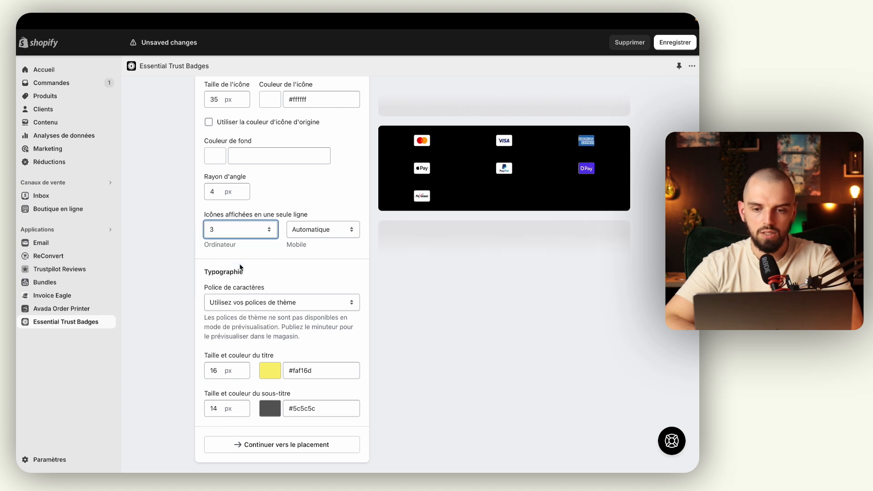
left_click(247, 233)
left_click(248, 241)
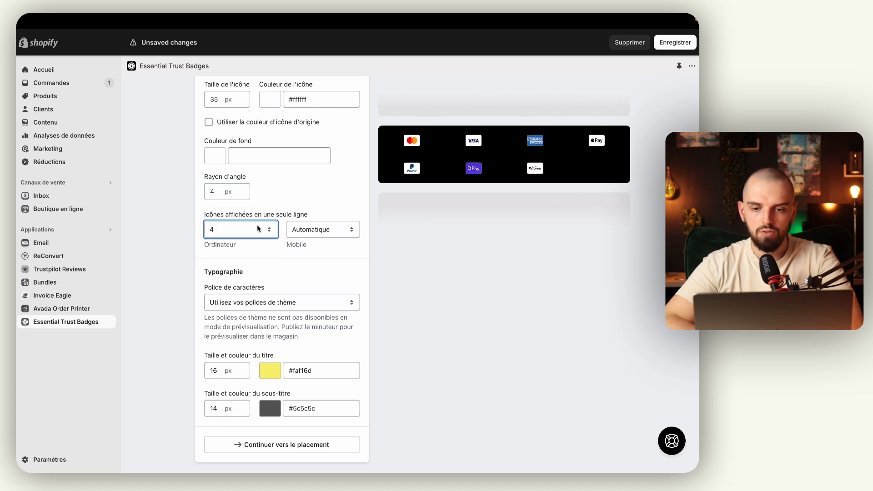
left_click(254, 226)
left_click(239, 200)
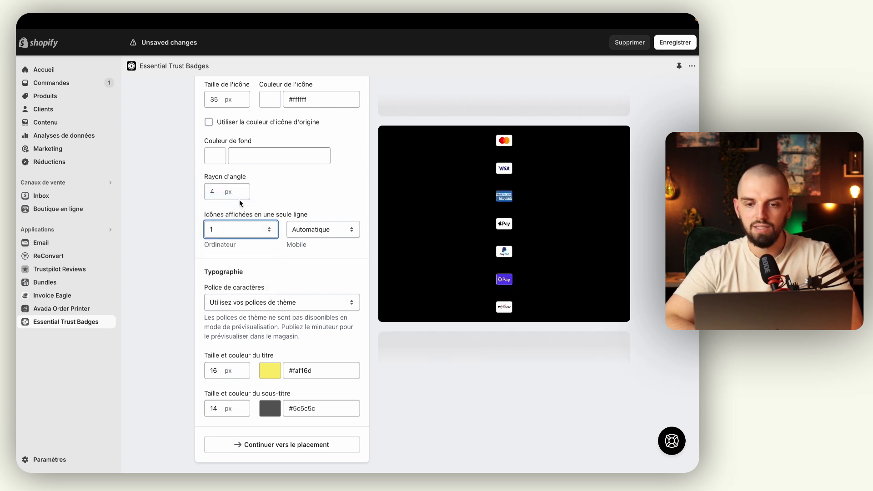
left_click(237, 229)
left_click(237, 223)
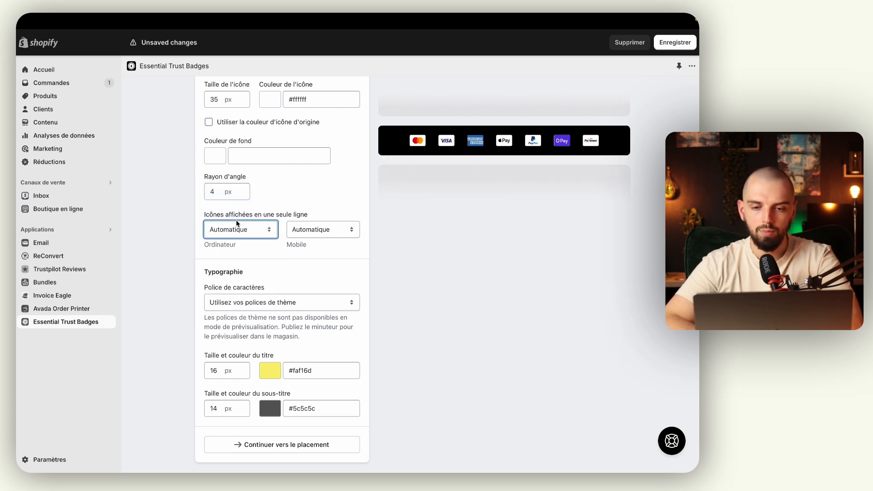
left_click(312, 199)
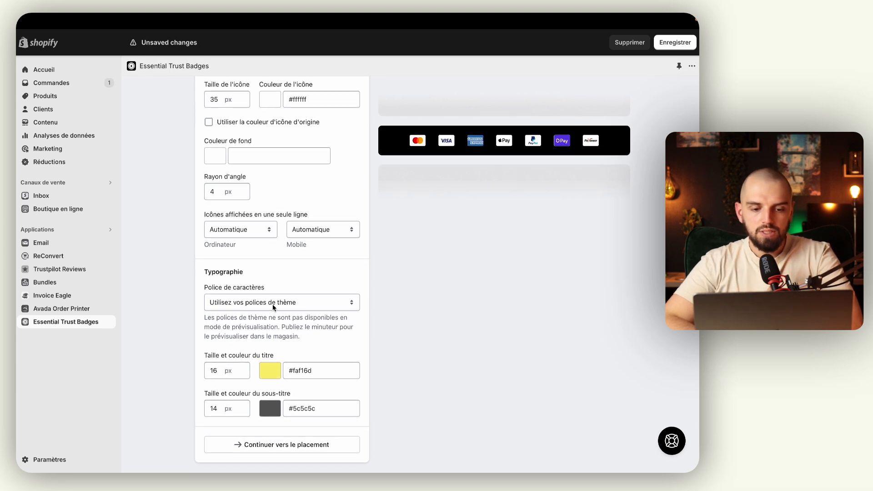
Step: Continue to the placement settings, keep all products selected and publish the payment icons badge
left_click(271, 447)
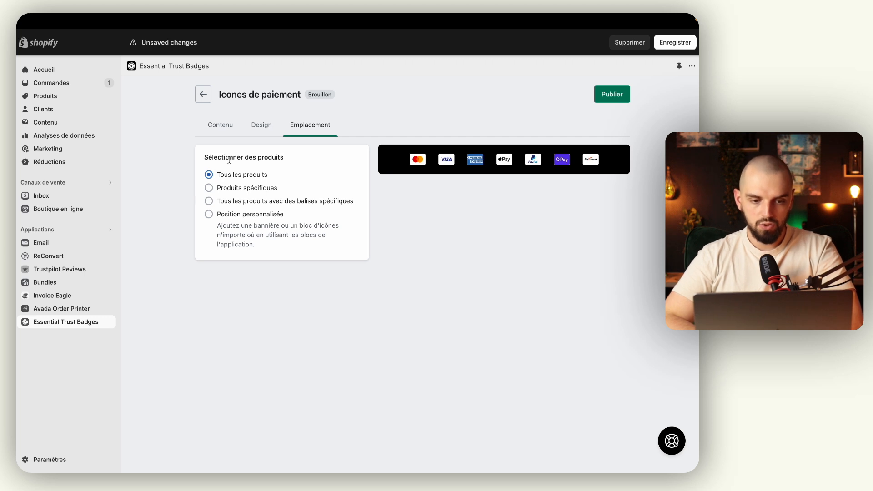
left_click(614, 94)
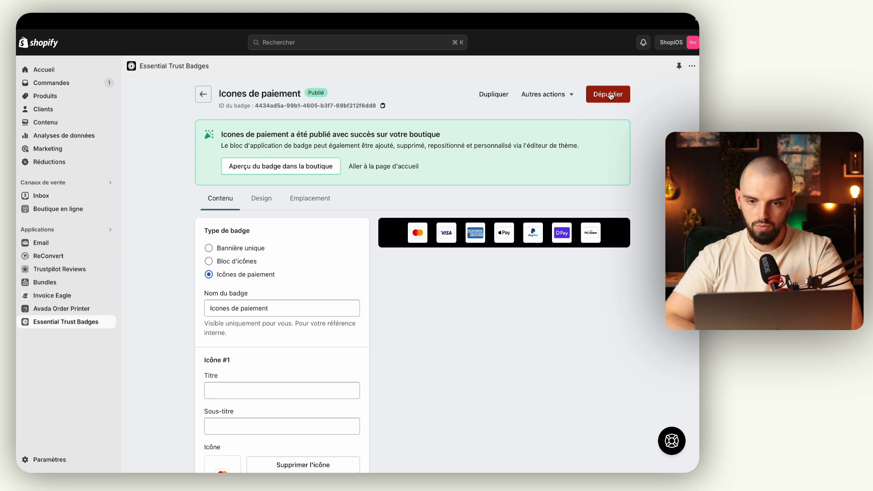
left_click(546, 94)
left_click(548, 98)
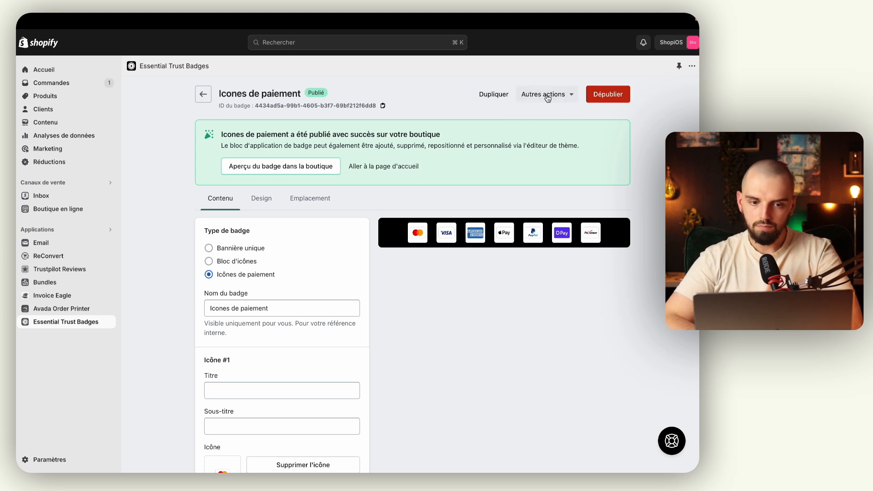
Step: Preview the published badge on the store's product page and return to the badge page, dismissing the publication message
left_click(268, 171)
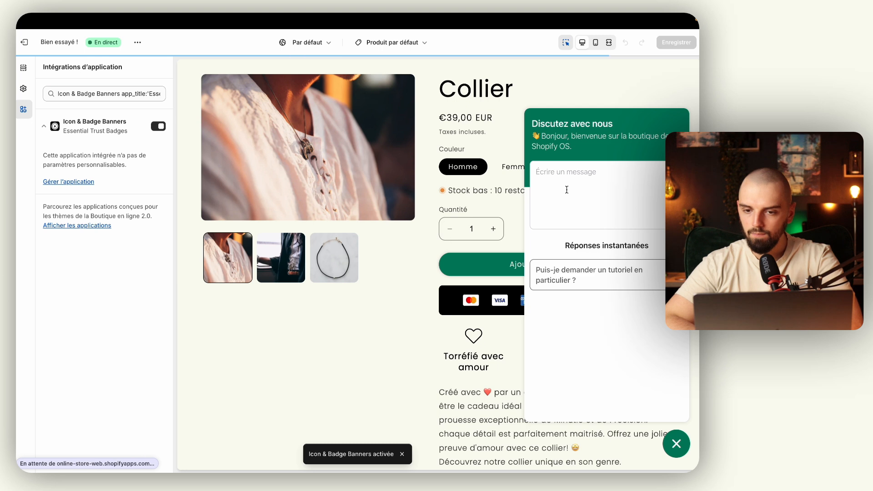
left_click(677, 443)
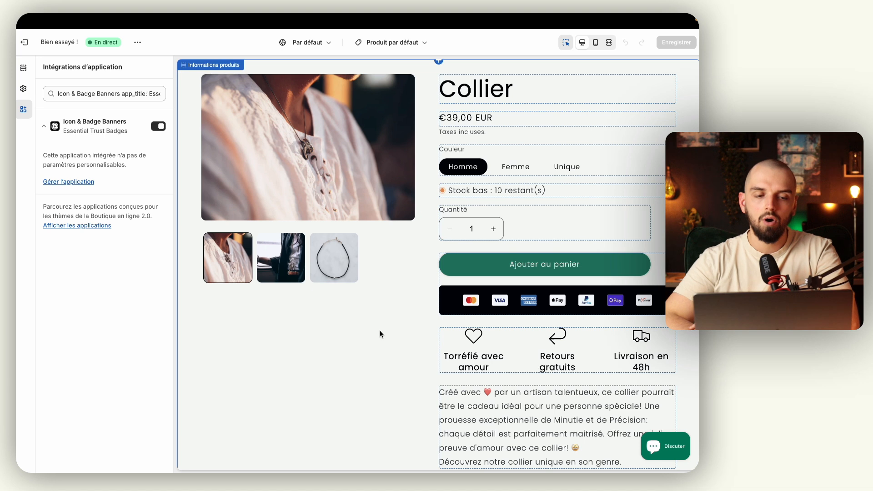
mouse_move(16, 291)
left_click(27, 258)
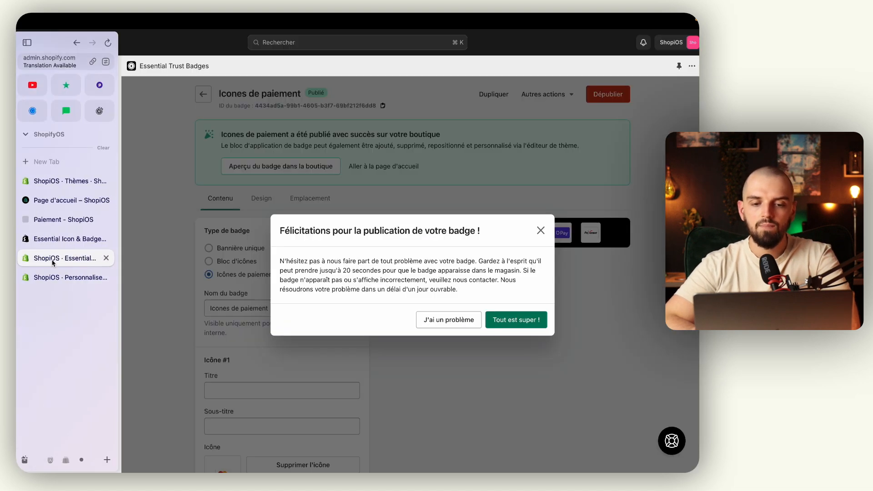
left_click(540, 231)
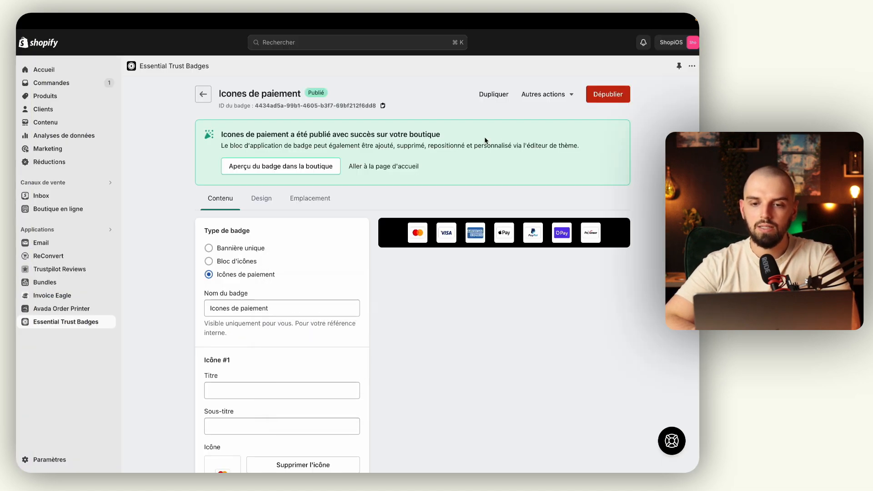
Step: Create a new badge from the badge list and set its type to Bloc d'icônes
left_click(202, 94)
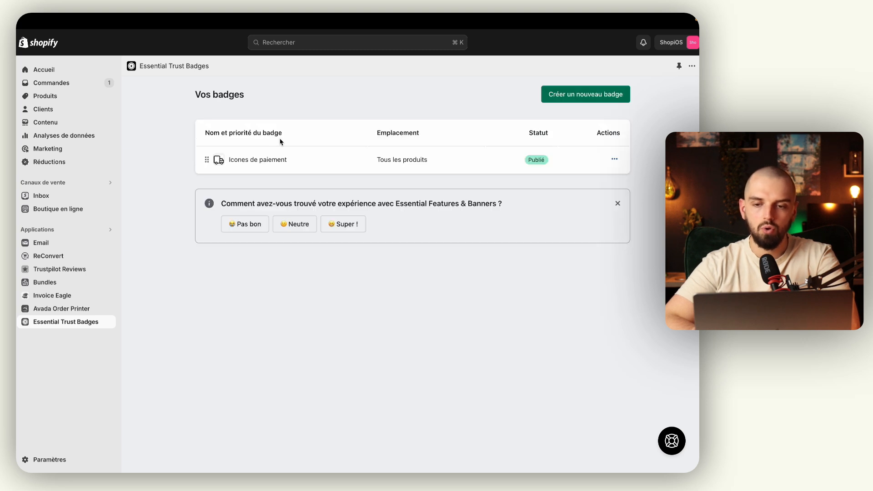
left_click(566, 95)
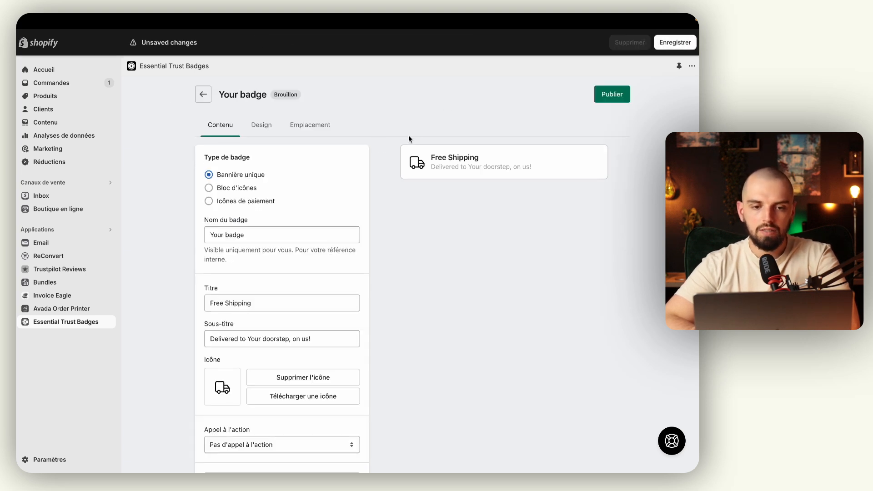
left_click(236, 189)
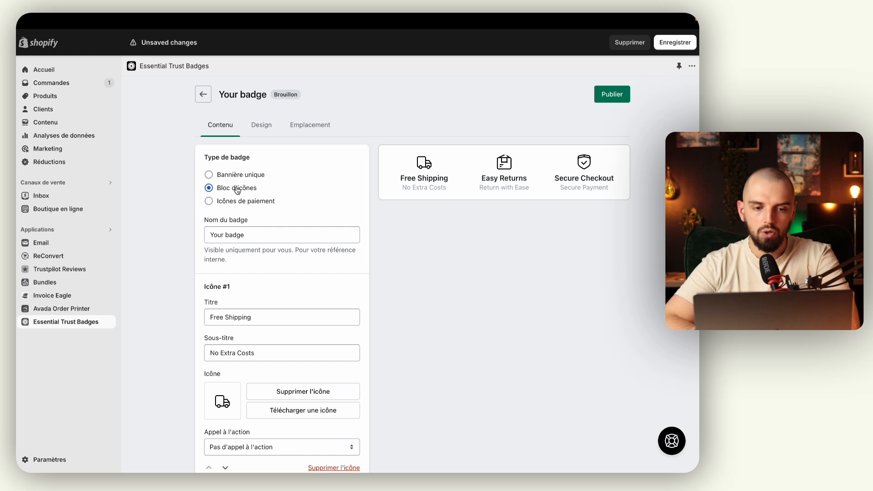
Step: Name the new badge "Moyens de paiements"
triple_click(251, 236)
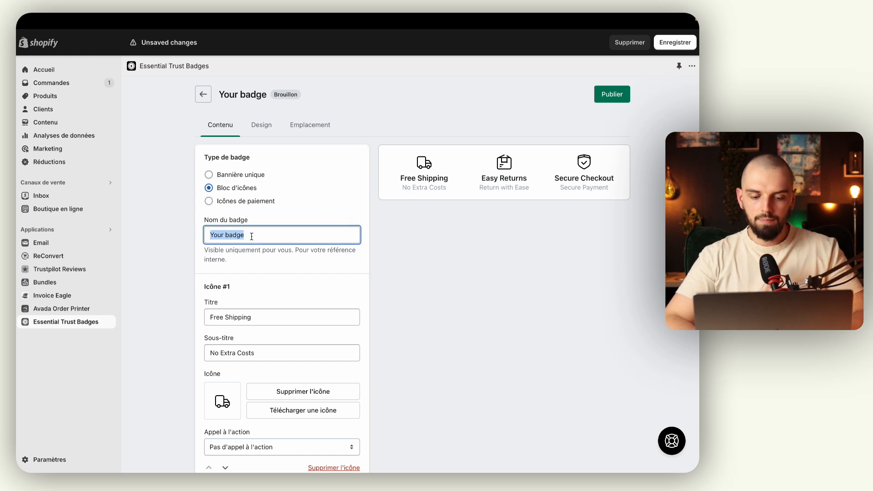
type("Masterca")
key("ctrl+a")
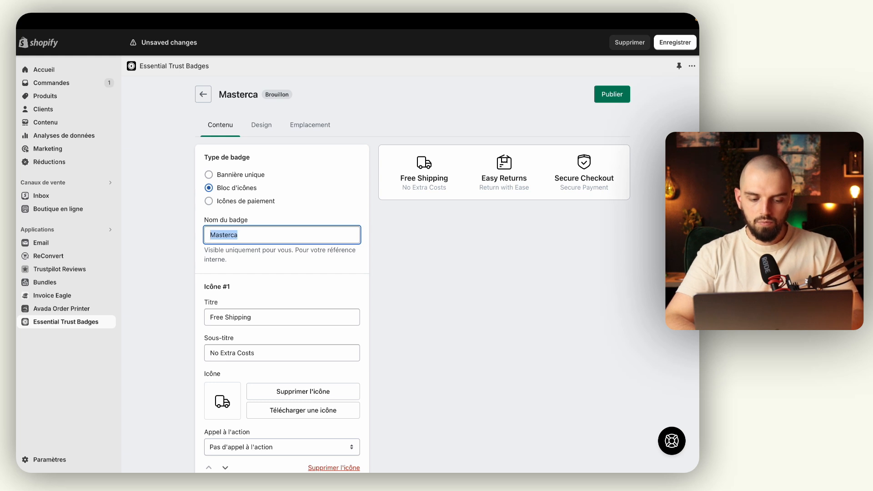
type("Cartes bancaire")
key("ctrl+a")
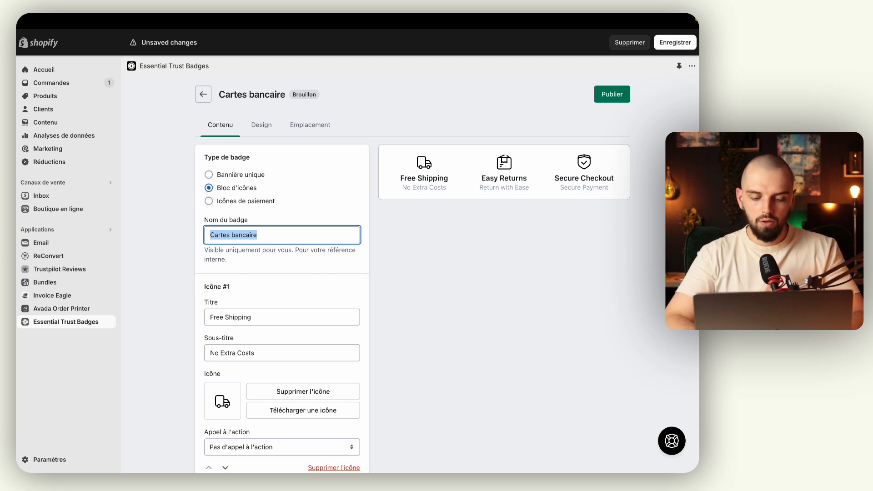
type("Moyens de paieme")
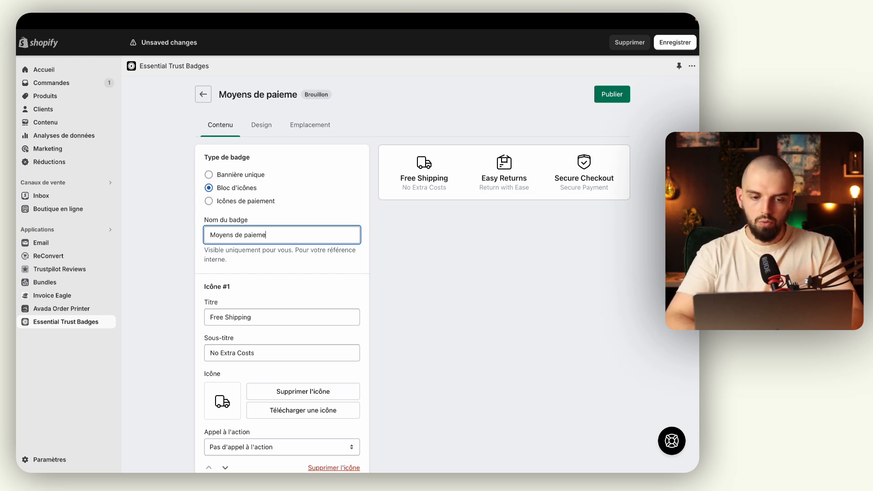
type("nts")
Step: Set the first icon's title to "Cartes bancaires" and its subtitle to "Sécurisé"
triple_click(250, 317)
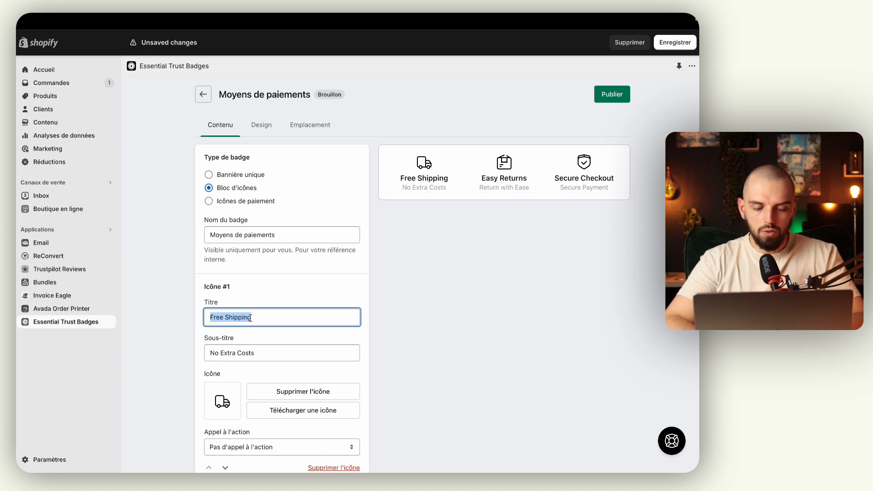
type("Cartes bancaires")
triple_click(253, 355)
type("Sécurisé")
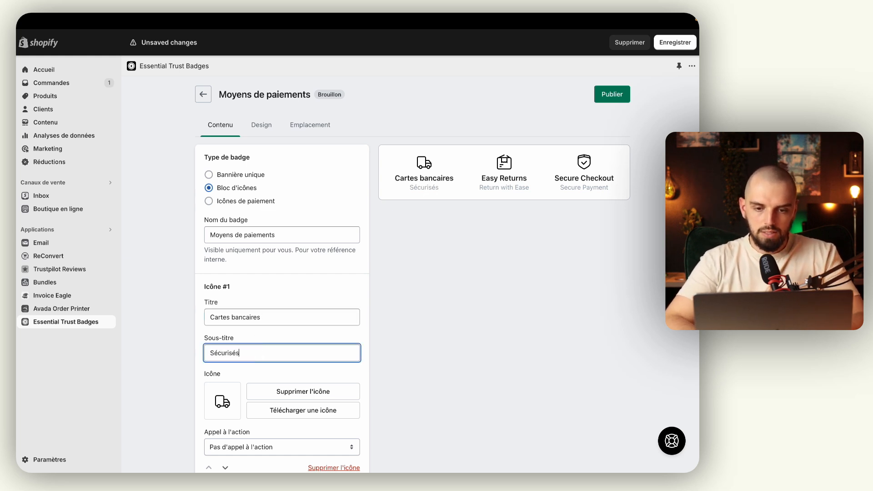
Step: Search the icon library for "master" and assign the first Mastercard logo to icon 1
scroll(231, 330, "down", 2)
left_click(230, 330)
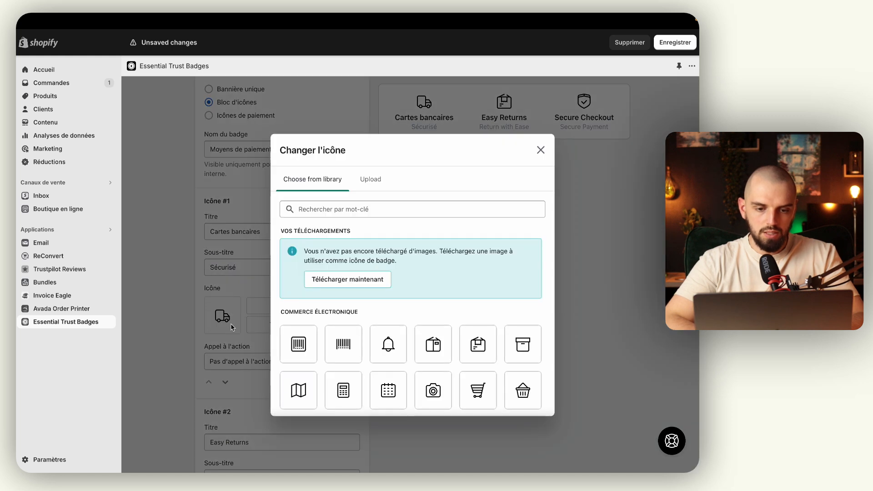
left_click(320, 216)
type("master")
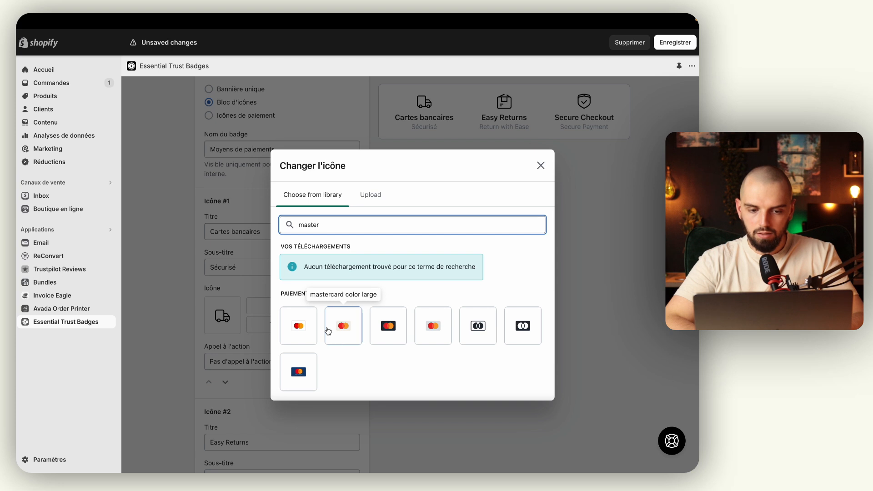
left_click(304, 331)
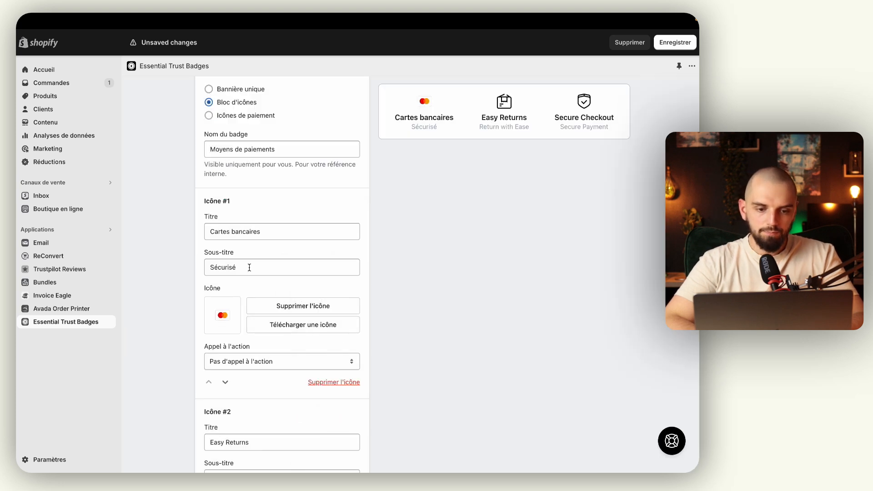
Step: Set the second icon's title to "Paypal" and its subtitle to "Sécurisé"
scroll(241, 299, "down", 4)
scroll(261, 287, "down", 3)
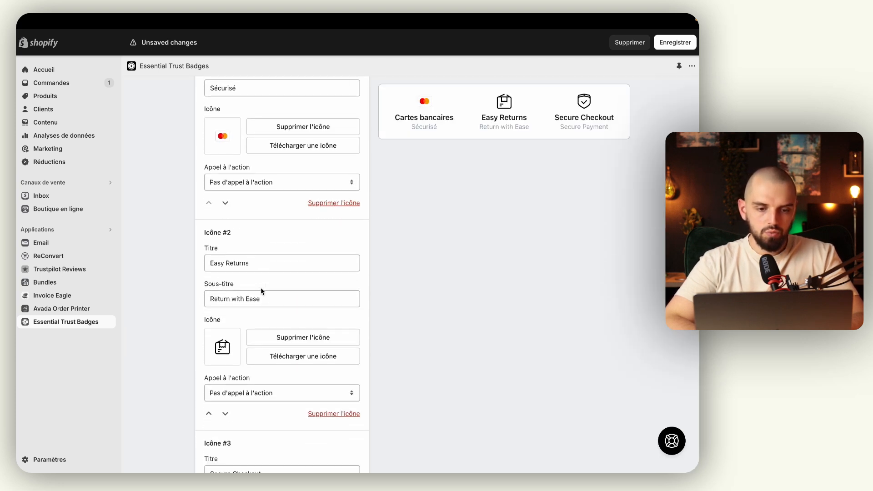
triple_click(251, 265)
type("P")
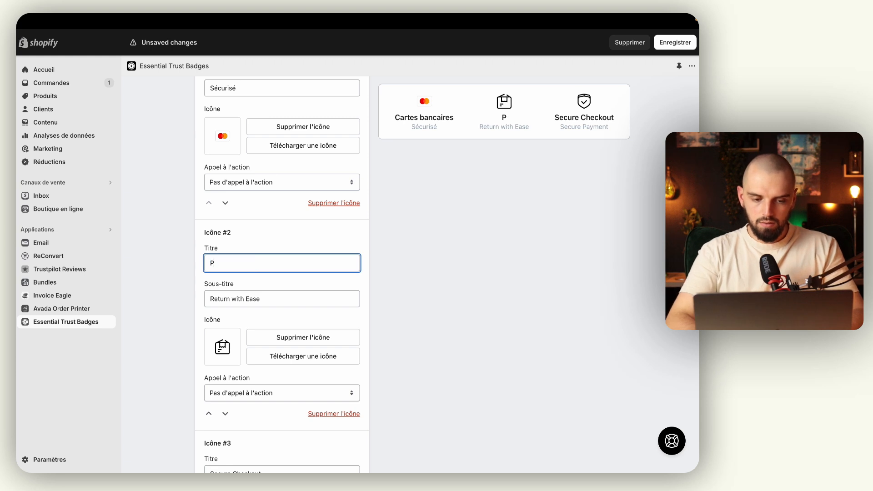
type("aypal")
triple_click(263, 298)
type("Sécurisé")
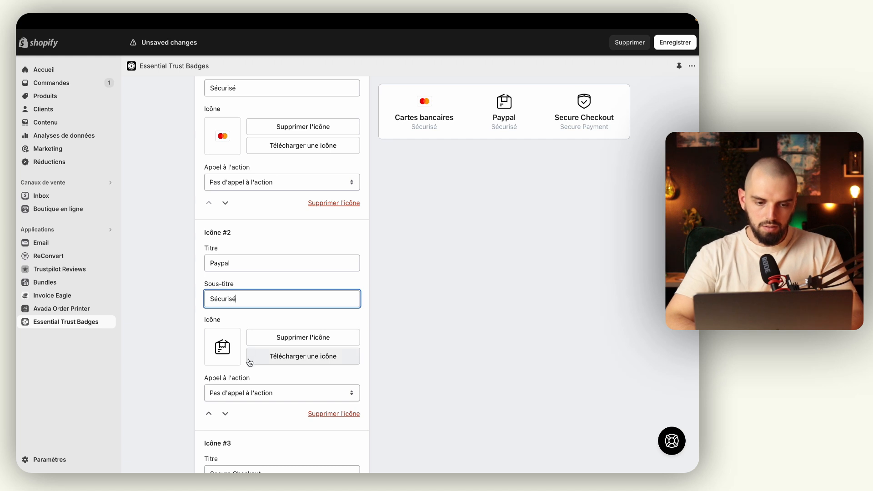
Step: Search the icon library for "paypa" and assign the PayPal2 copy logo to icon 2
left_click(220, 345)
double_click(356, 224)
type("paypa")
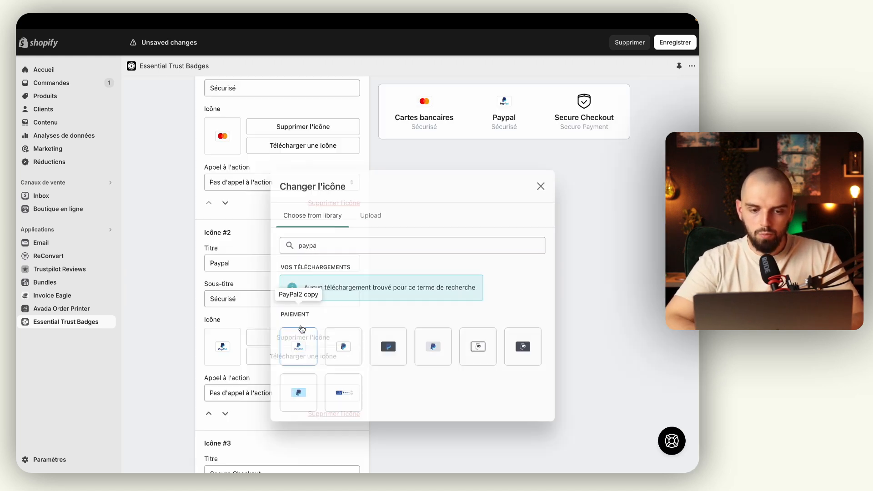
left_click(298, 325)
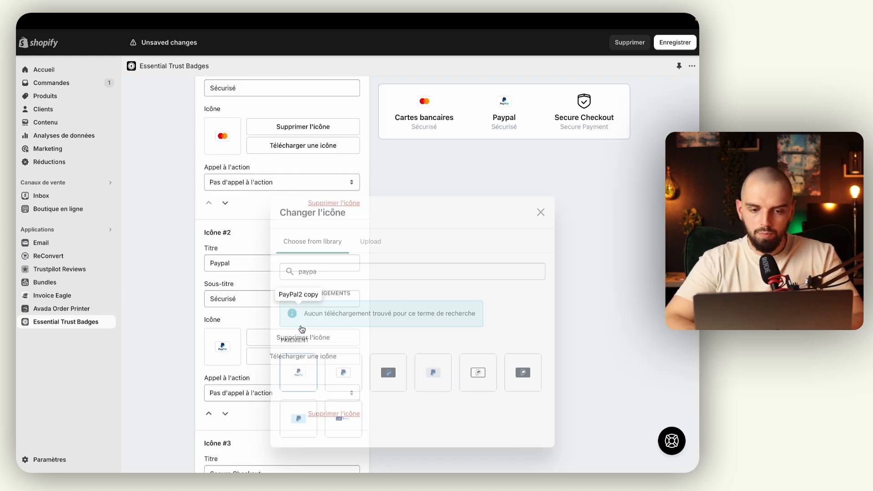
scroll(313, 332, "down", 2)
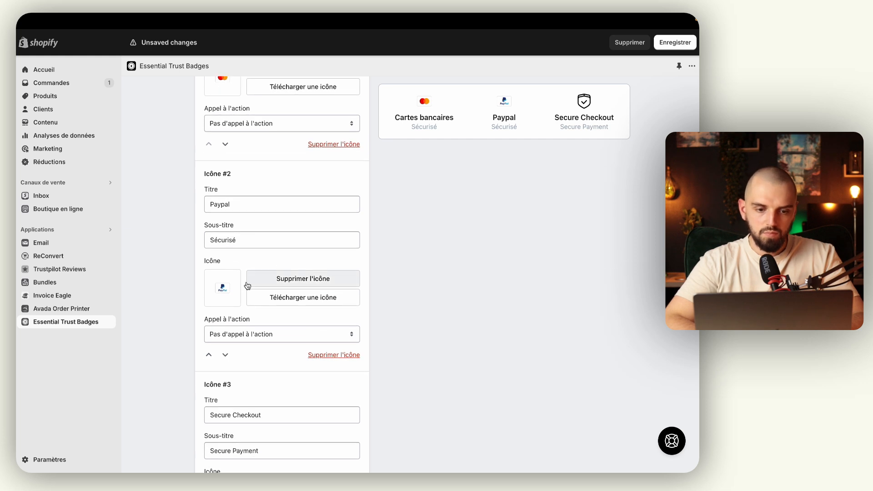
Step: Replace icon 2's logo with the paypal2 icon from the icon library
left_click(223, 288)
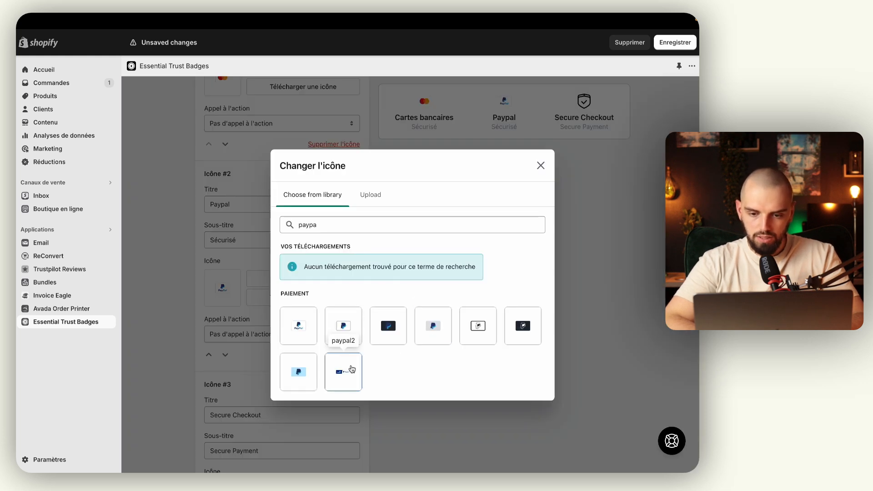
left_click(346, 333)
Step: Set the third icon's title to "Apple Pay" and its subtitle to "Sécurisé"
scroll(284, 314, "down", 3)
triple_click(259, 344)
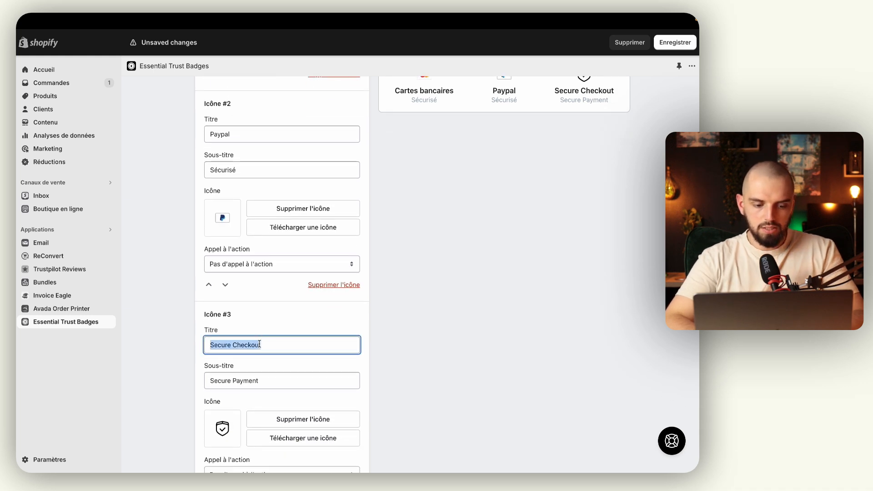
type("Apple Pay")
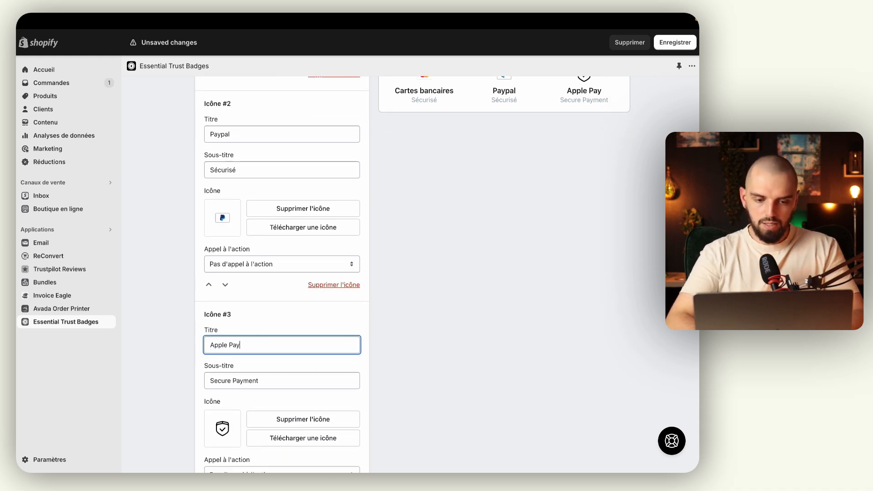
triple_click(255, 380)
type("Sé")
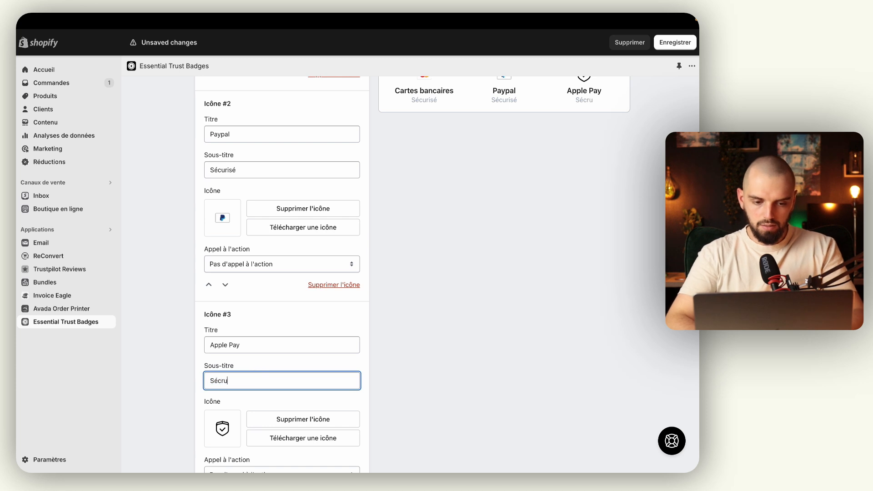
type("curisé")
Step: Search the icon library for "appl" and assign the ApplePay logo to icon 3
scroll(282, 273, "down", 2)
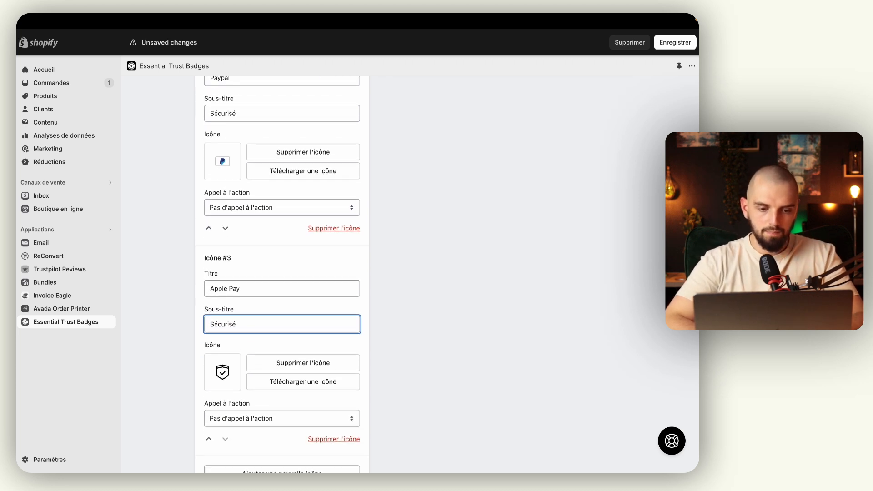
left_click(302, 377)
type("paypa")
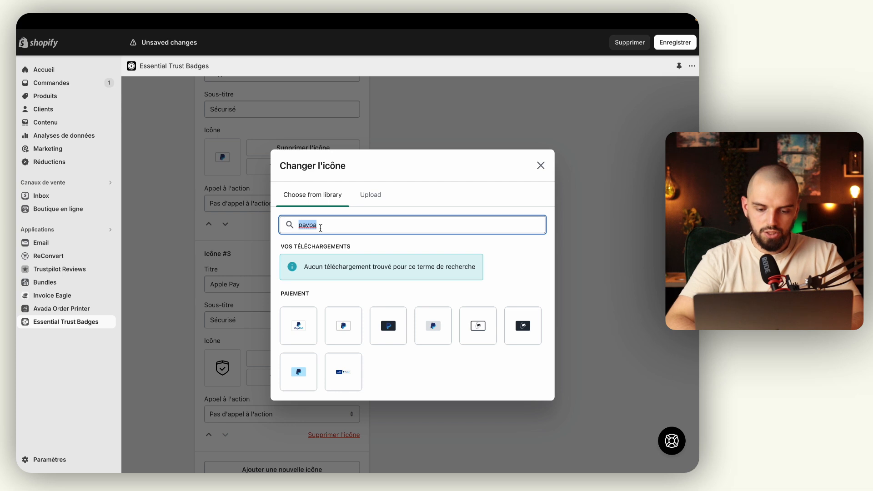
type("appl")
left_click(298, 310)
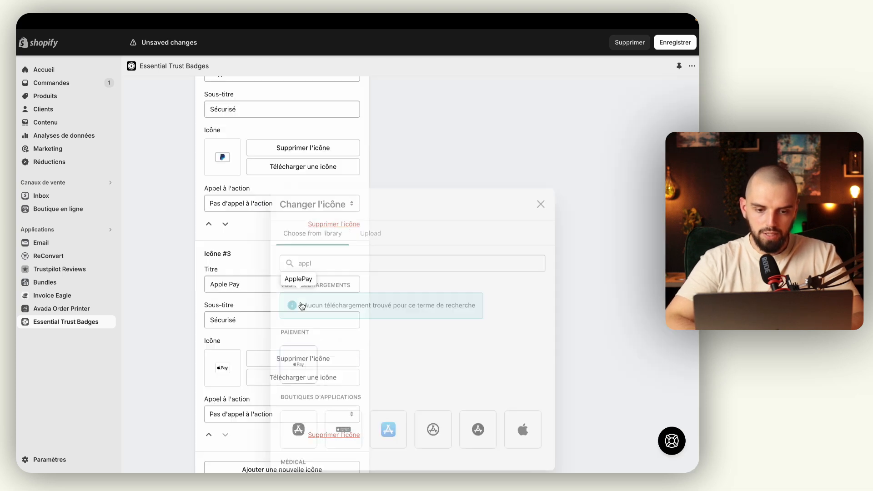
Step: Proceed to the badge's design settings and apply the Black and Yellow template
scroll(287, 328, "up", 5)
scroll(287, 329, "down", 7)
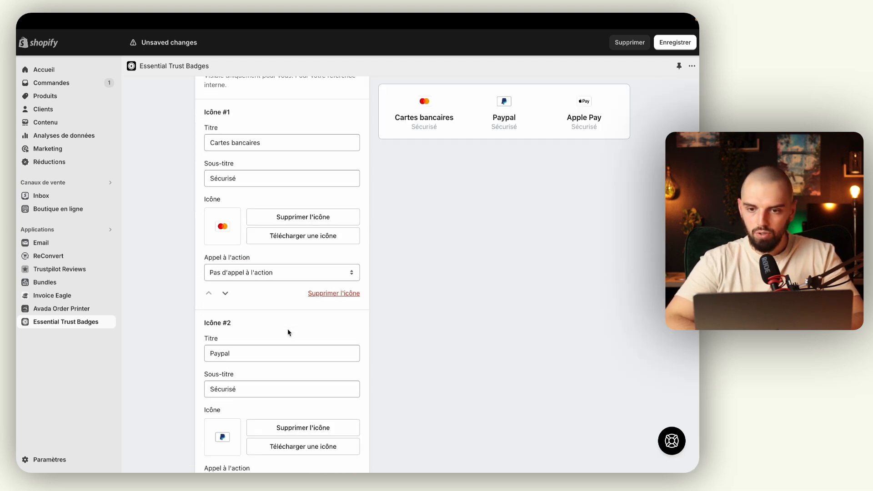
left_click(276, 442)
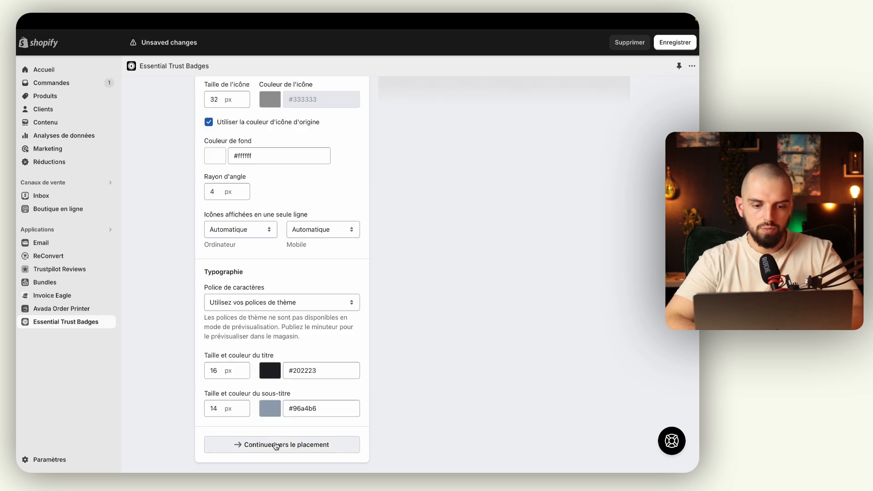
scroll(285, 234, "up", 5)
scroll(285, 233, "up", 4)
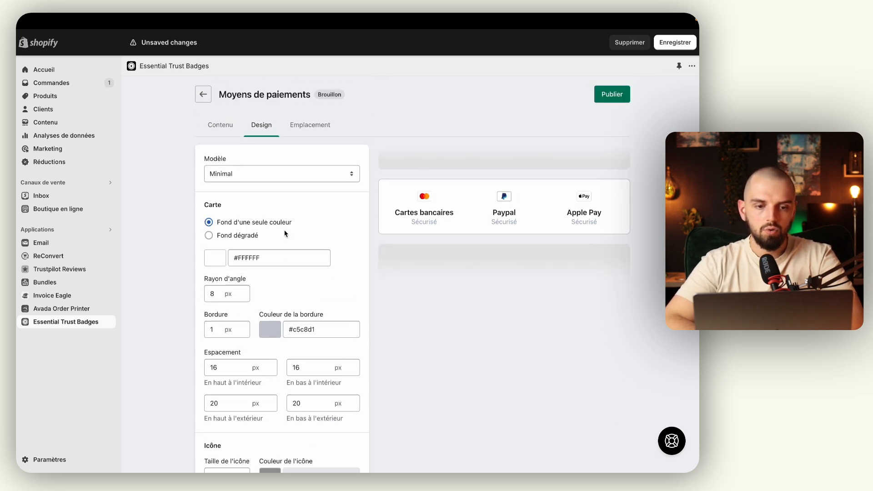
left_click(261, 179)
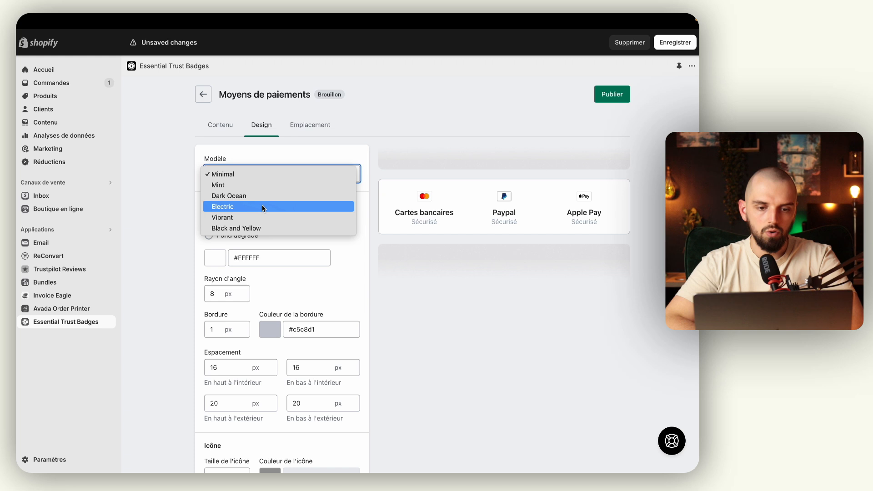
left_click(256, 229)
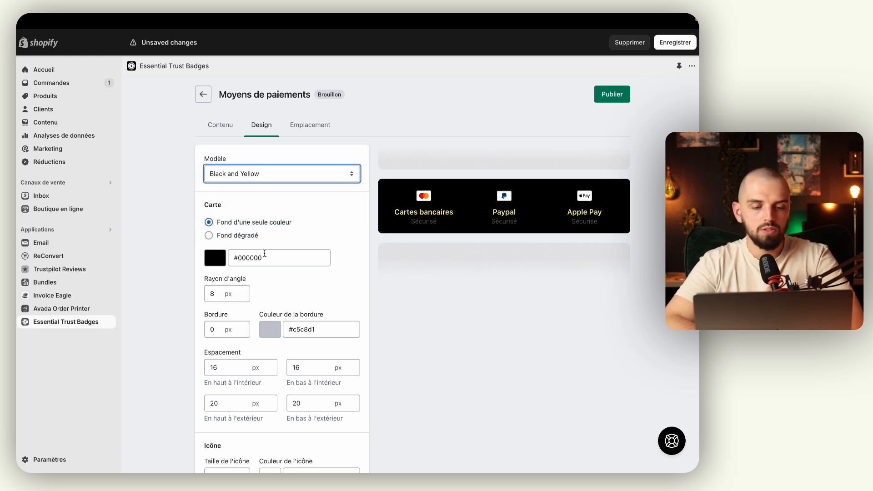
Step: Reduce the card's top inner spacing to 10 px
scroll(261, 259, "down", 4)
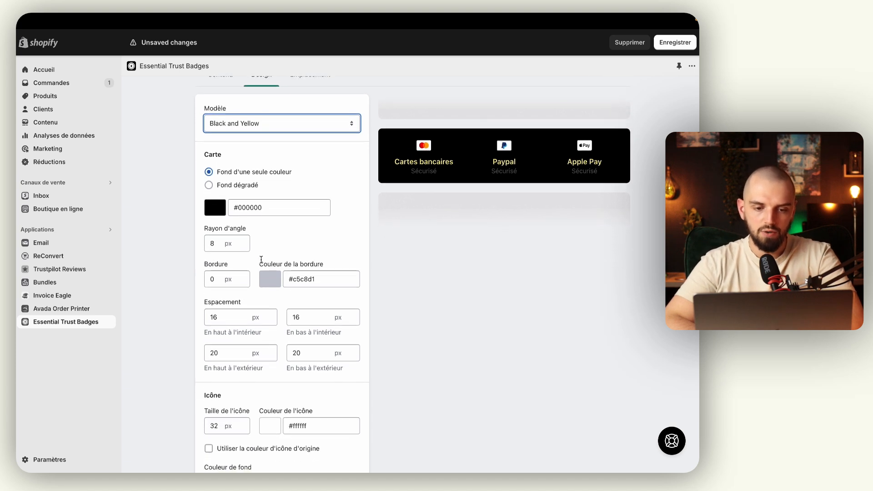
scroll(261, 260, "down", 1)
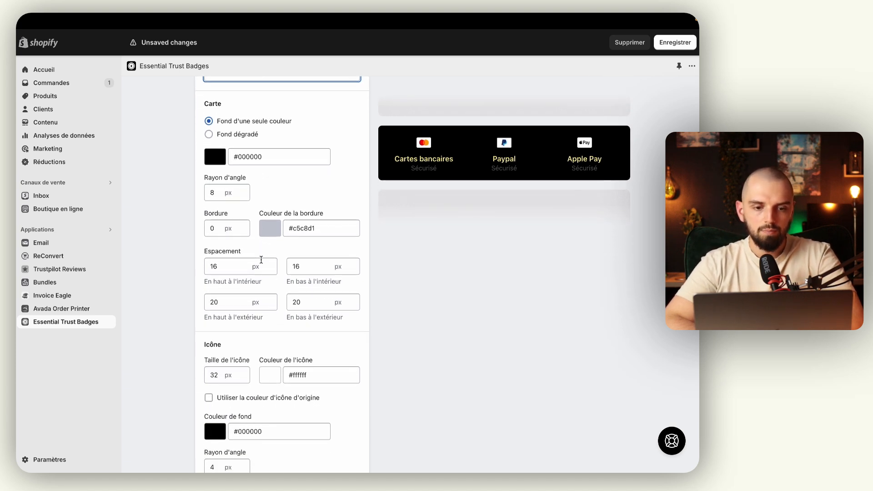
scroll(271, 266, "down", 1)
left_click(272, 250)
left_click(272, 250)
left_click(272, 250)
left_click(272, 250)
left_click(271, 250)
left_click(272, 250)
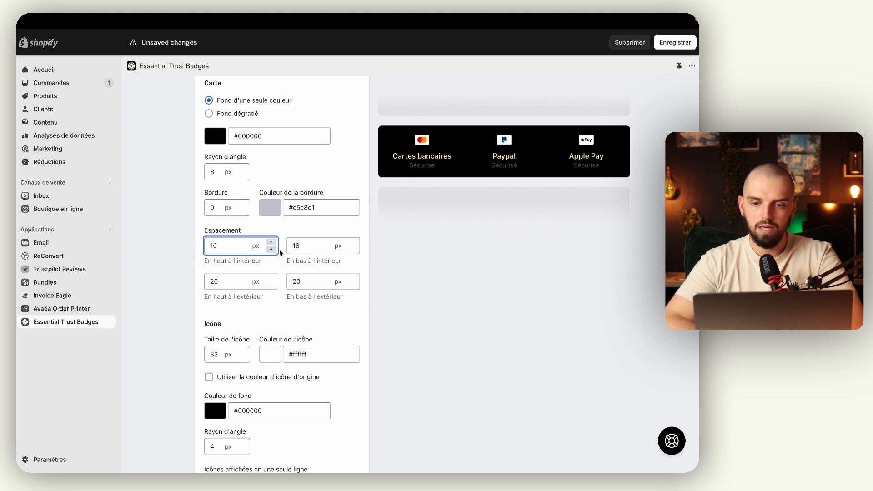
Step: Set the badge's title colour to #008060 in the typography settings
scroll(279, 249, "down", 2)
scroll(280, 249, "down", 5)
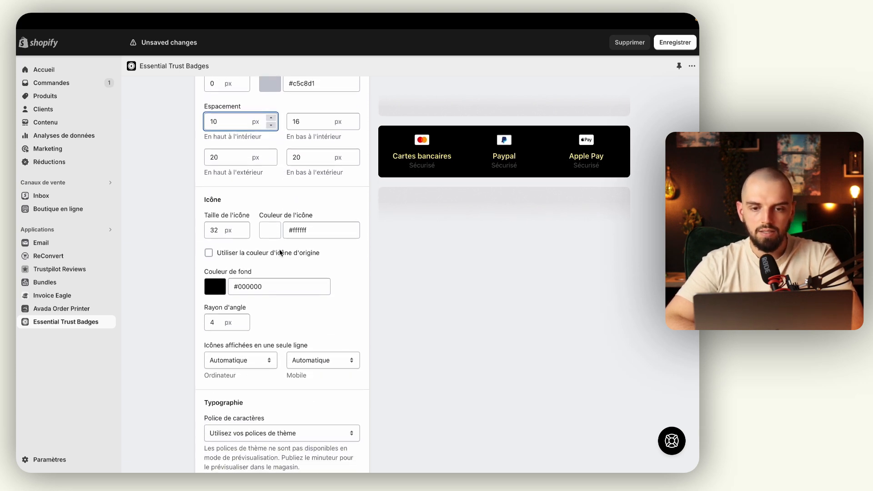
scroll(280, 249, "down", 1)
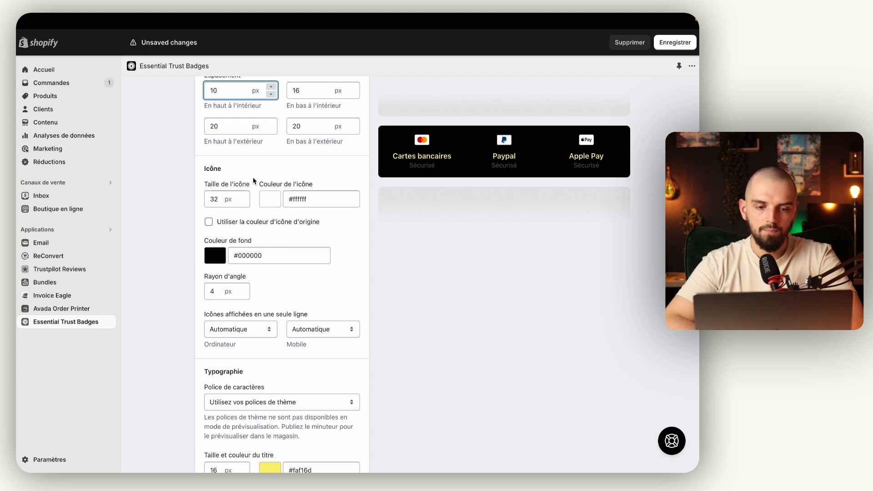
scroll(253, 180, "down", 3)
scroll(253, 181, "down", 2)
left_click(302, 370)
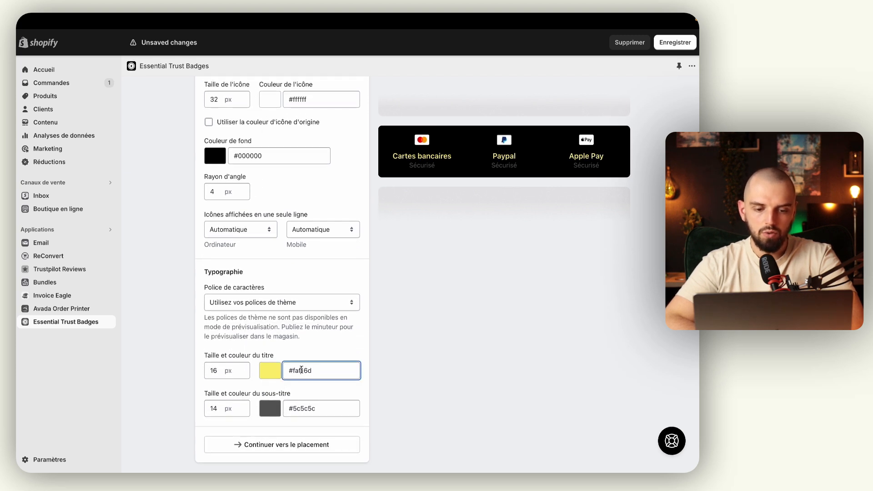
double_click(301, 370)
type("00807")
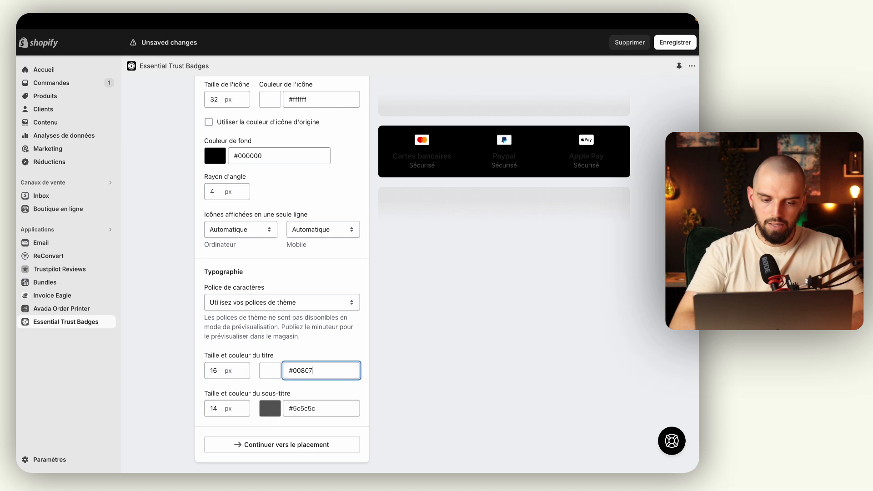
key("BackSpace")
type("60")
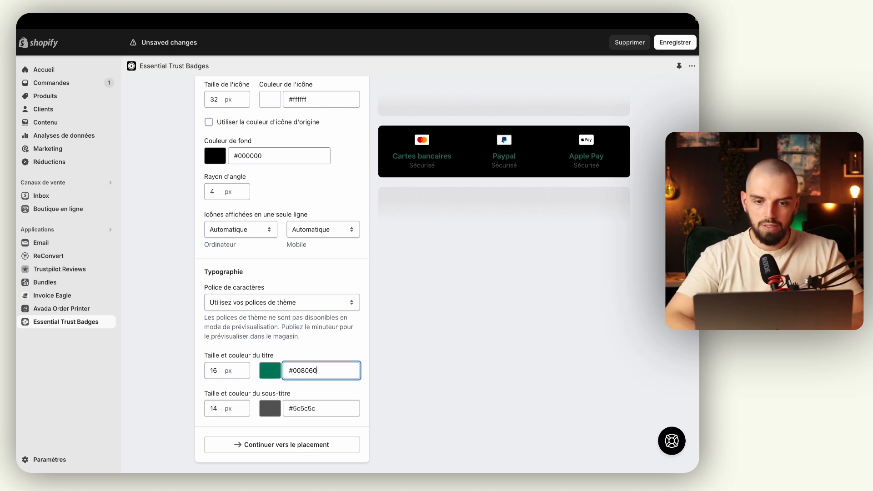
Step: Set the badge's subtitle colour to #FFFFFF
double_click(302, 405)
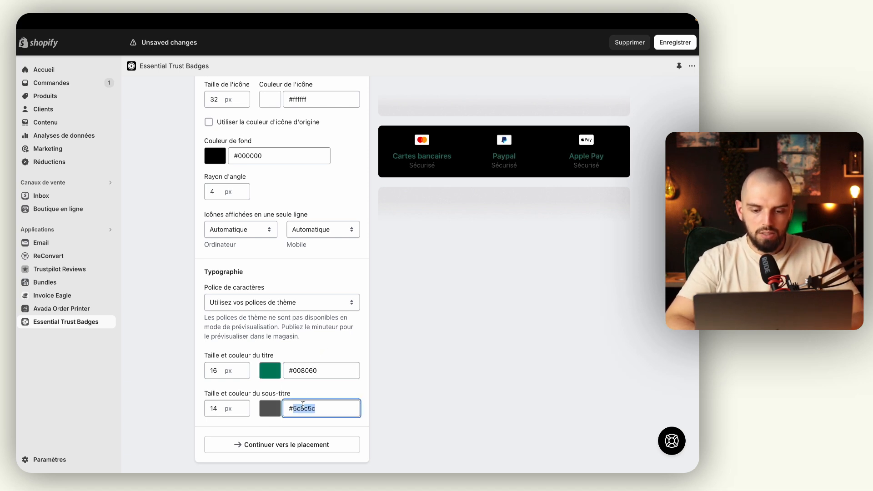
type("FFFFF")
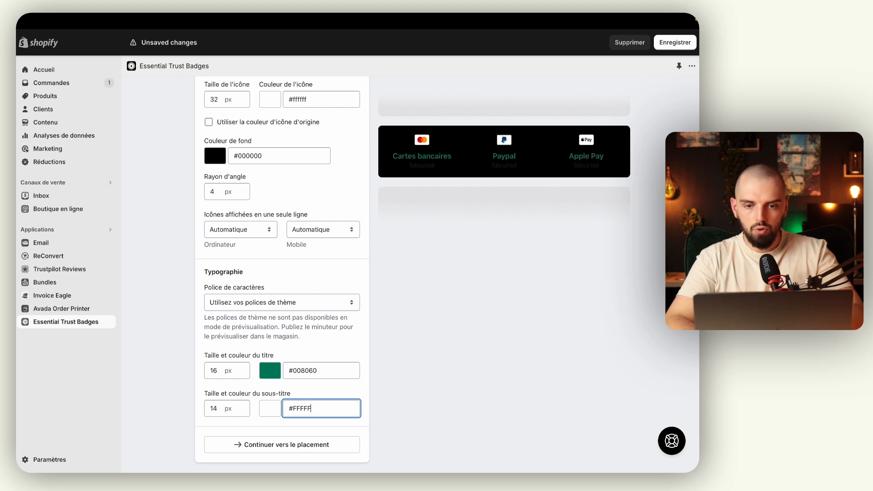
type("F")
left_click(453, 303)
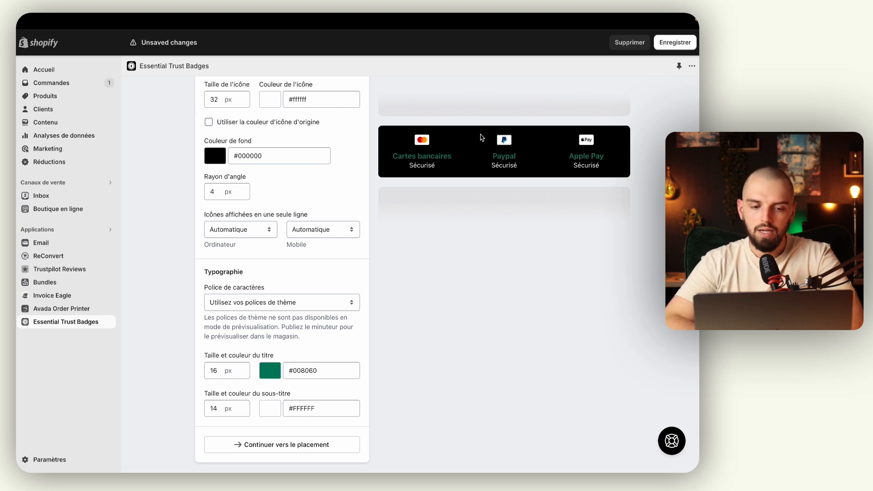
Step: Publish the Moyens de paiements badge for all products and return to the badge list
left_click(274, 444)
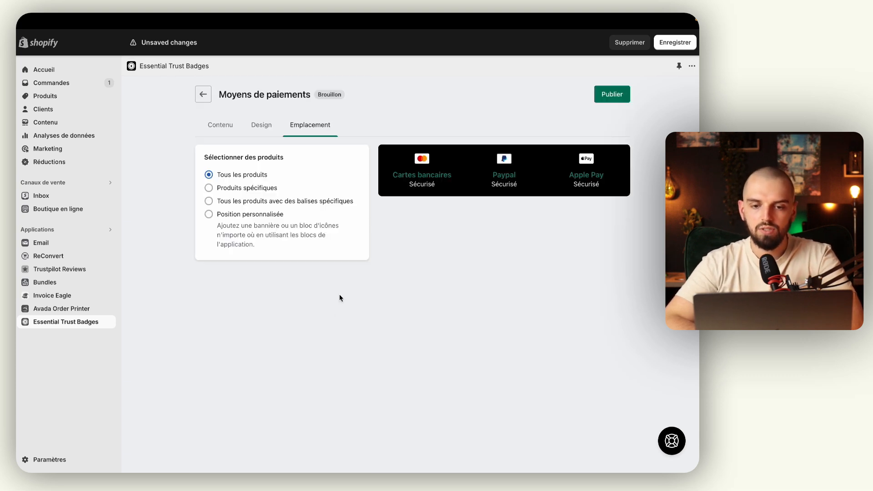
left_click(611, 96)
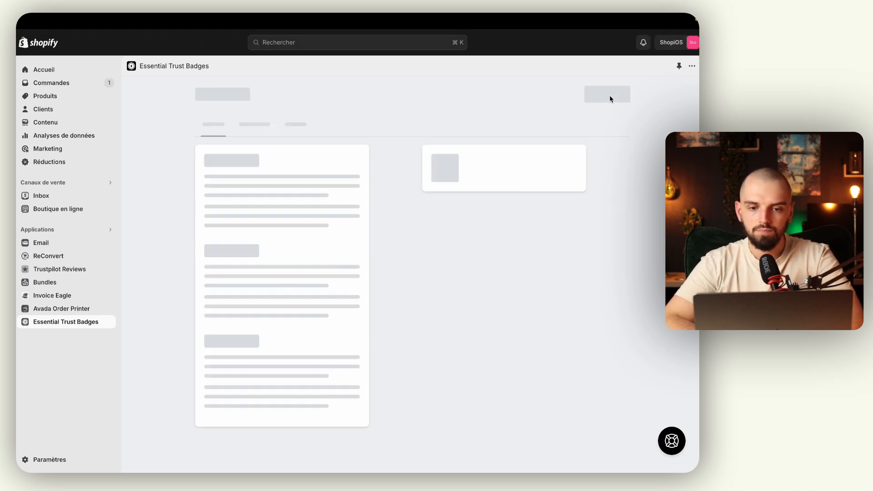
left_click(203, 94)
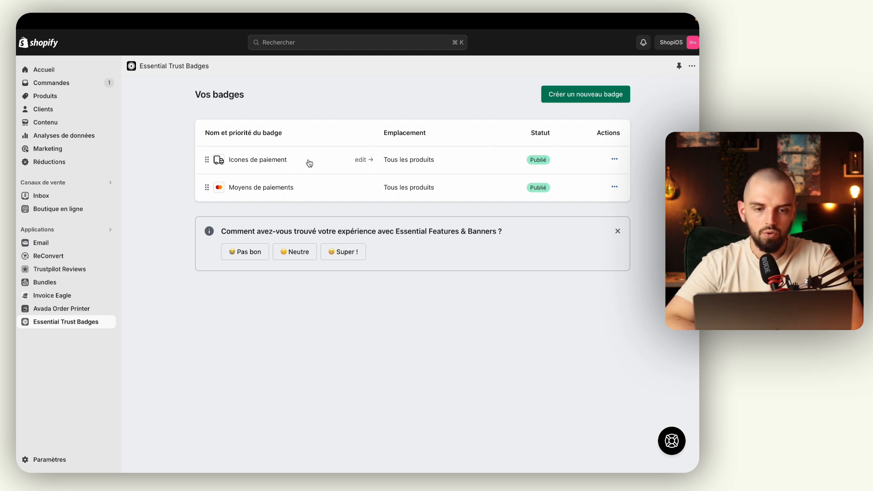
Step: Open the Icones de paiement badge and unpublish it
left_click(614, 159)
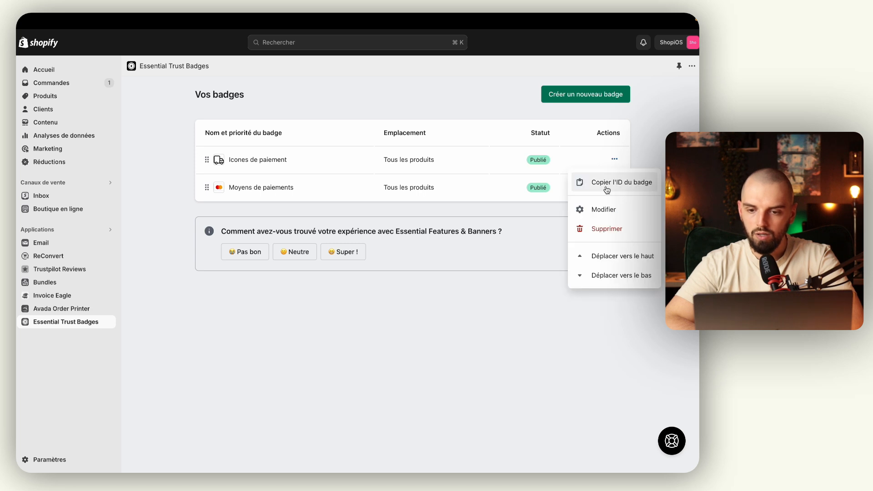
left_click(296, 160)
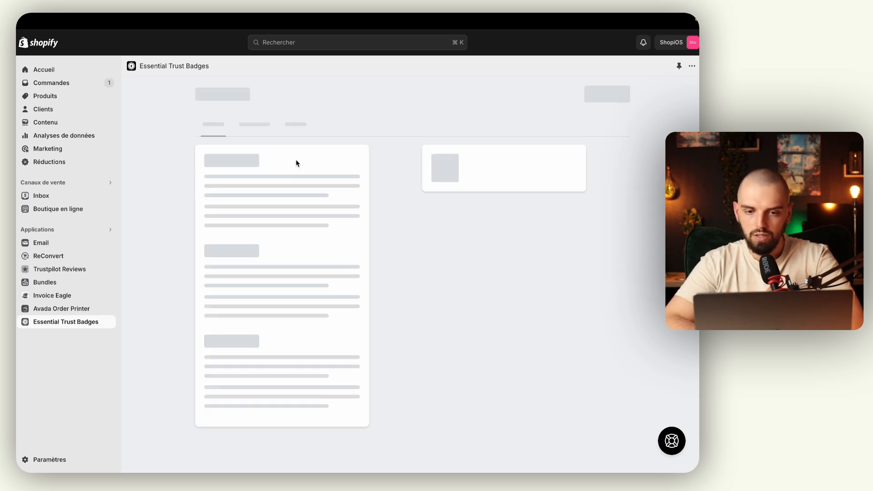
left_click(591, 94)
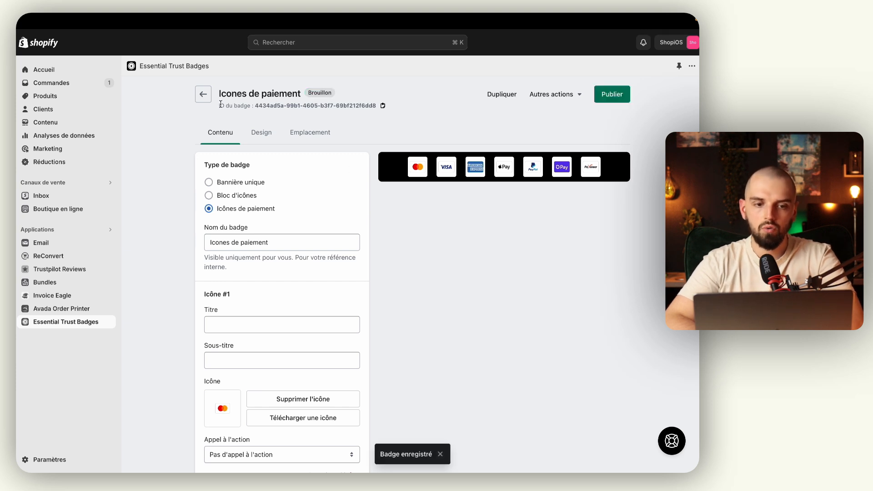
Step: Open the Moyens de paiements badge from the list and check its content and publication status
left_click(203, 94)
left_click(251, 189)
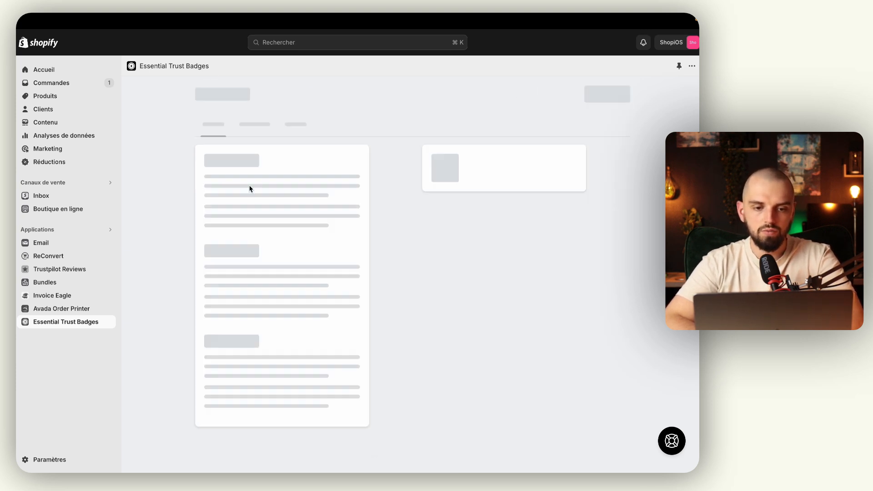
left_click(543, 95)
left_click(323, 155)
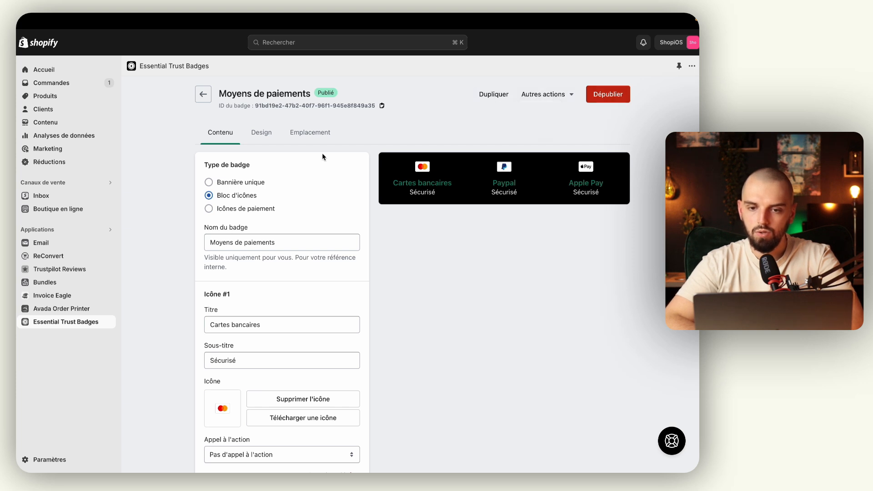
scroll(327, 138, "down", 1)
scroll(328, 138, "up", 1)
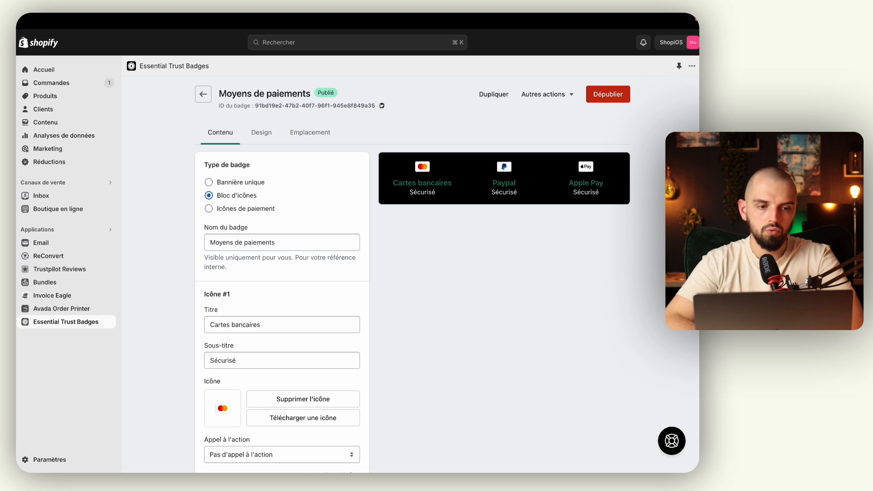
Step: Switch to the theme editor and reload the Collier product page to check the payment badge under the add-to-cart button
mouse_move(46, 184)
left_click(57, 277)
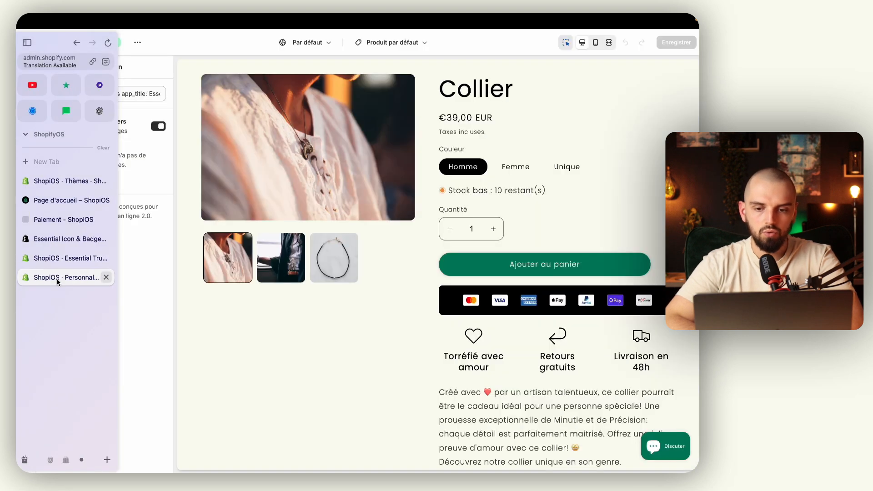
mouse_move(18, 154)
left_click(108, 42)
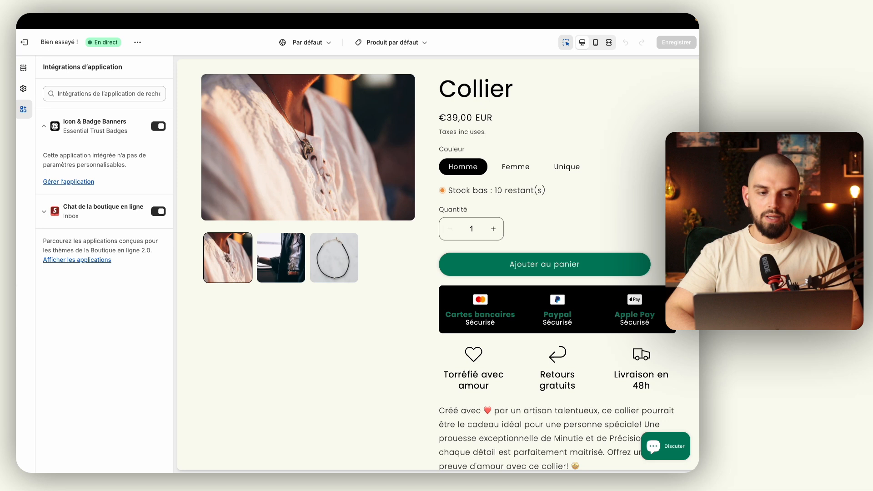
Step: Return to Essential Trust Badges, publish the Icones de paiement badge and open its preview in the store
mouse_move(19, 236)
left_click(44, 258)
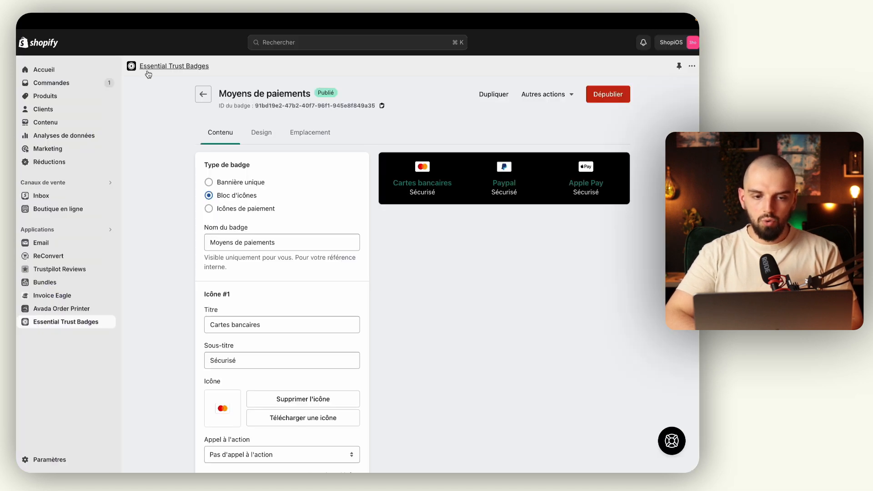
left_click(203, 94)
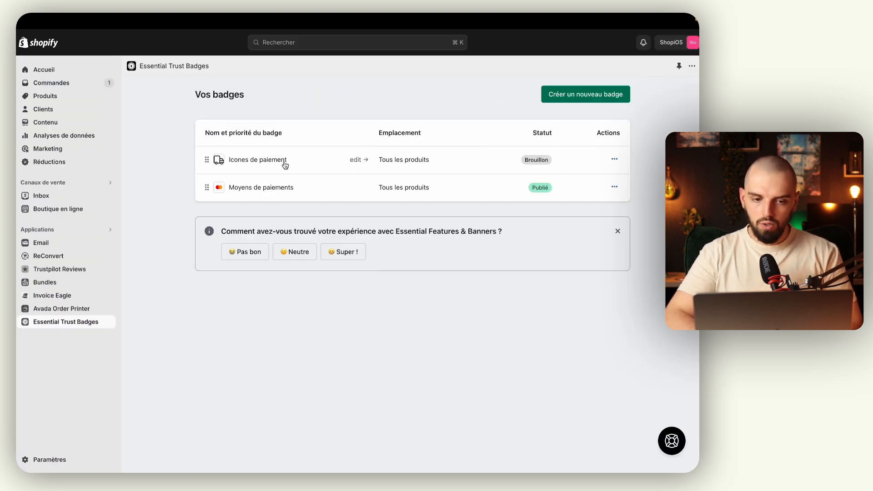
left_click(269, 160)
left_click(619, 99)
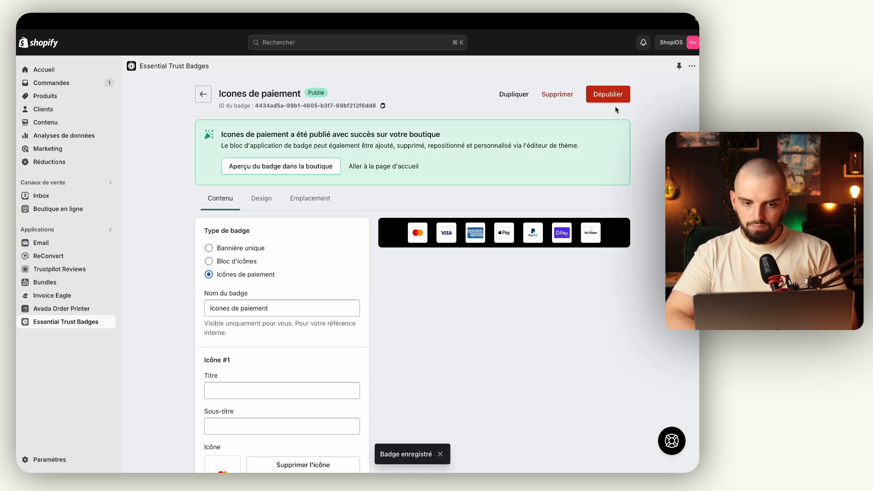
left_click(300, 169)
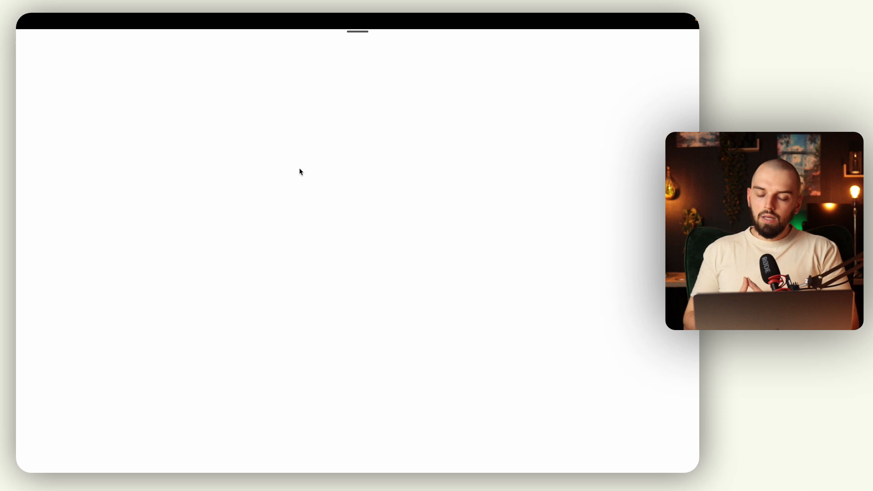